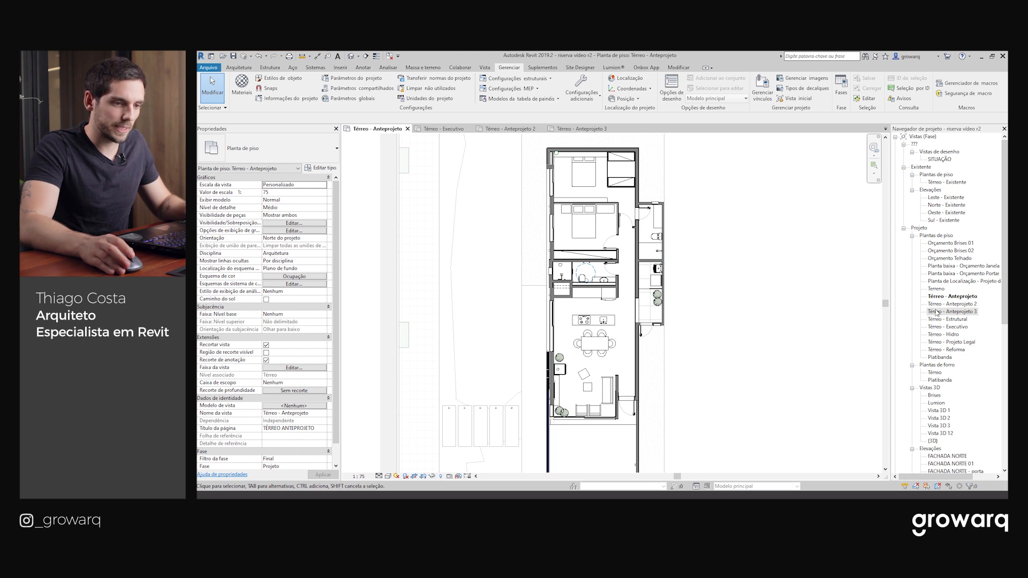
Step: Delete the Térreo - Anteprojeto 2 and Térreo - Anteprojeto 3 floor plan views from the project
{"action": "left_click", "coordinate": [953, 296]}
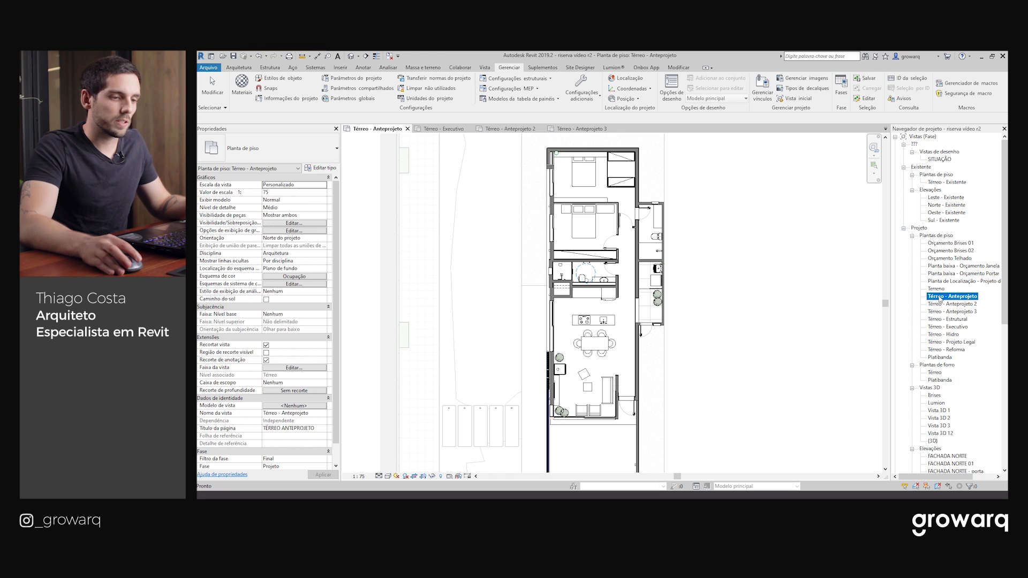
{"action": "left_click", "coordinate": [940, 304]}
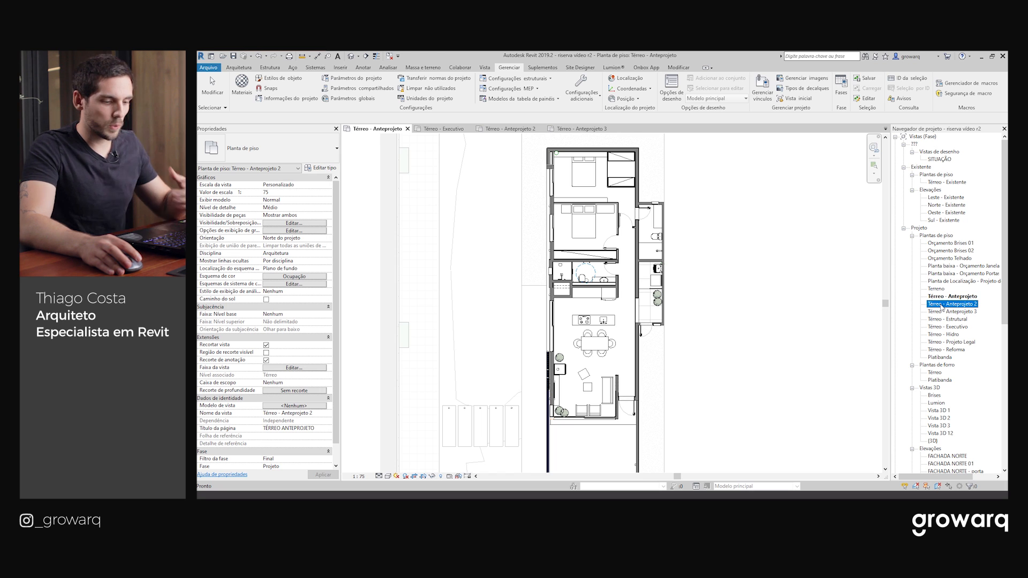
{"action": "key", "text": "Delete"}
{"action": "left_click", "coordinate": [952, 304]}
{"action": "key", "text": "Delete"}
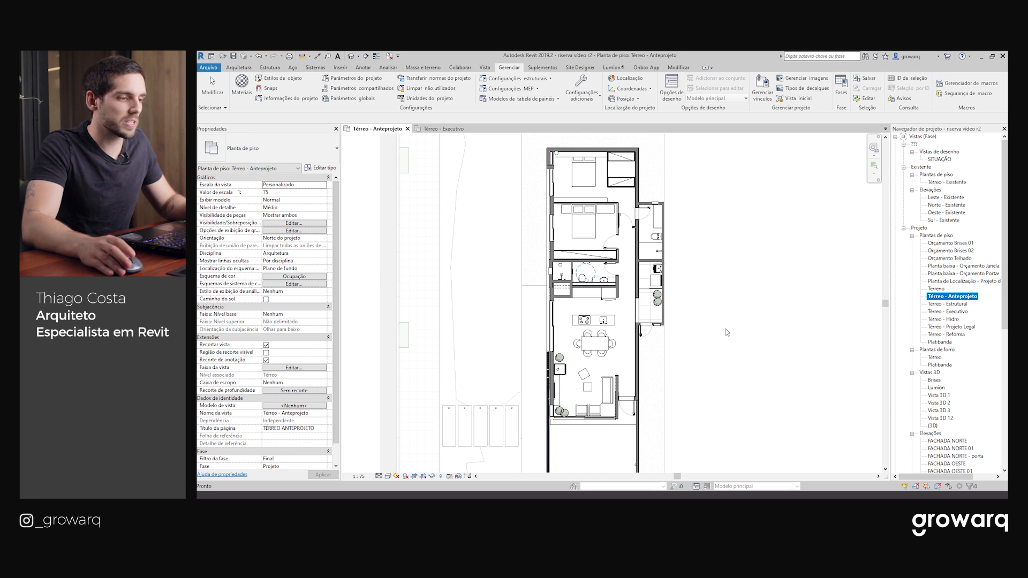
Step: Duplicate the Térreo - Anteprojeto floor plan without detailing and name the copy Térreo - Anteprojeto 2
{"action": "scroll", "coordinate": [631, 241], "scroll_direction": "up", "scroll_amount": 3}
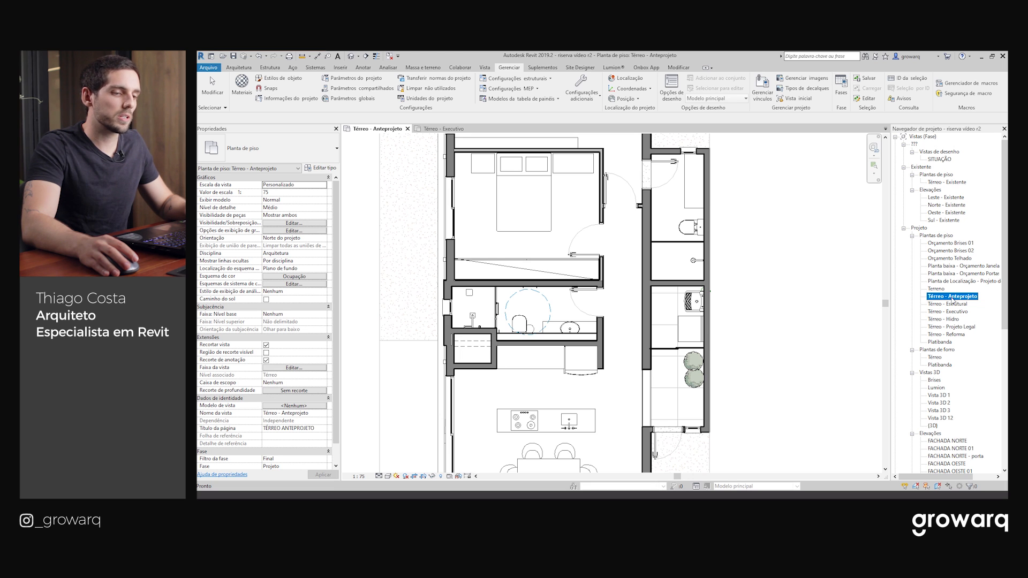
{"action": "right_click", "coordinate": [953, 300]}
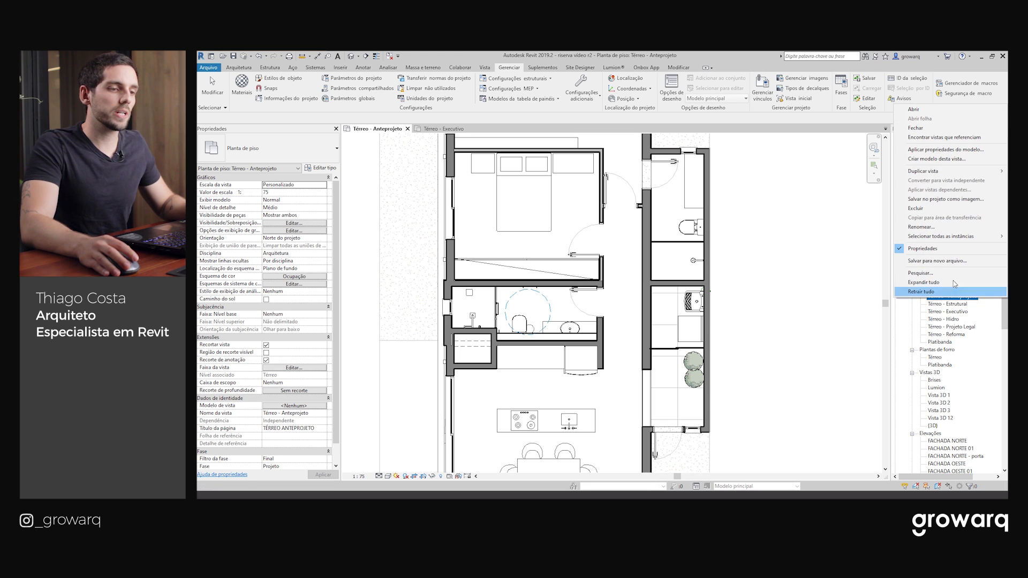
{"action": "mouse_move", "coordinate": [937, 171]}
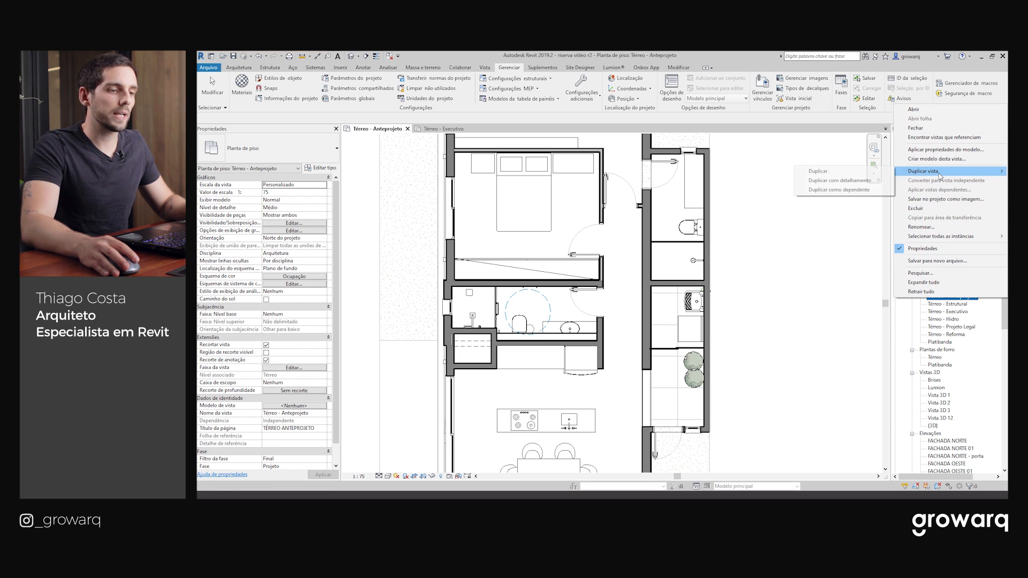
{"action": "left_click", "coordinate": [832, 172]}
{"action": "left_click", "coordinate": [982, 302]}
{"action": "left_click", "coordinate": [982, 302]}
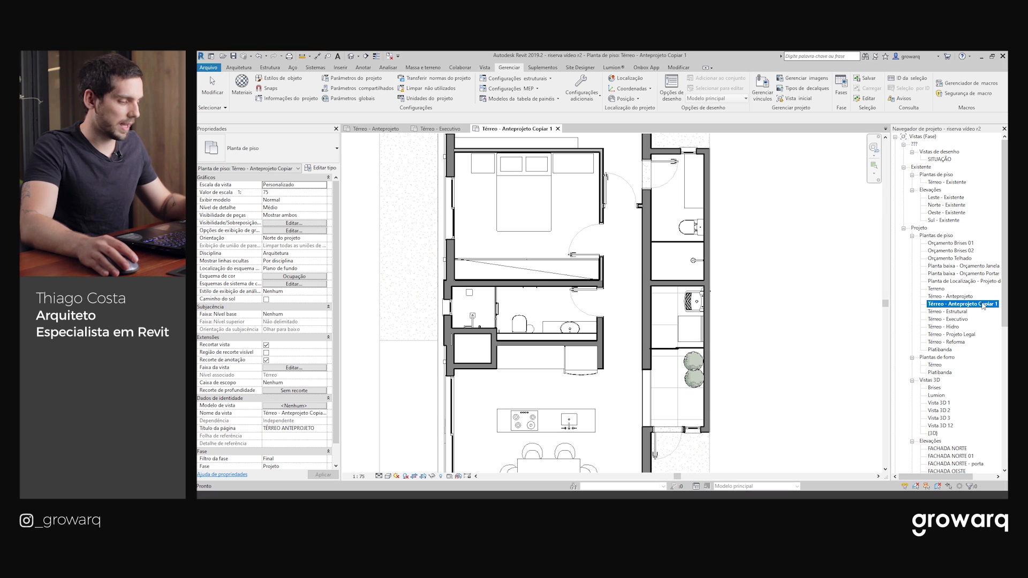
{"action": "left_click_drag", "start_coordinate": [973, 304], "coordinate": [994, 304]}
{"action": "type", "text": "2"}
{"action": "key", "text": "Return"}
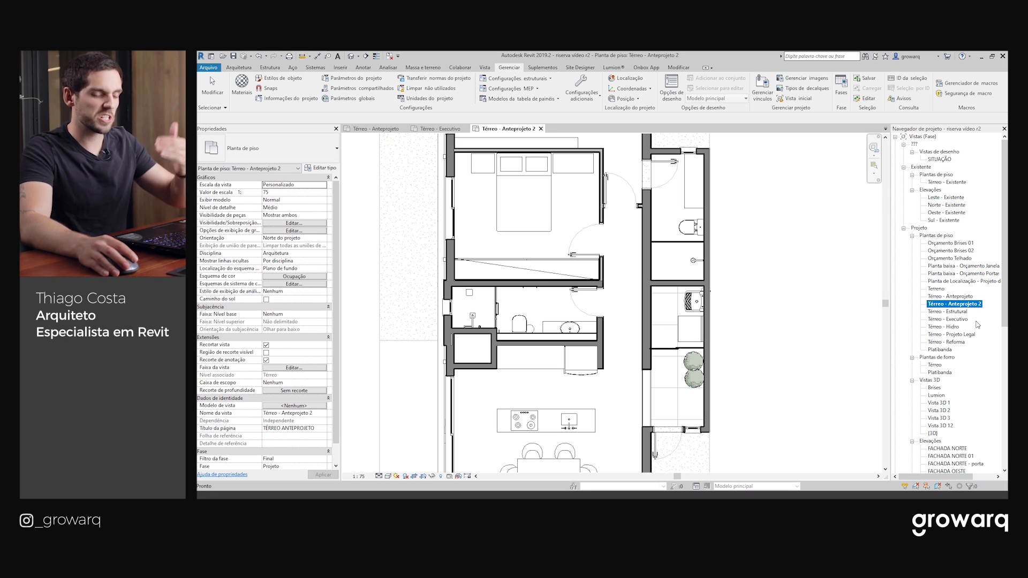
Step: Duplicate the Térreo - Anteprojeto 2 floor plan with detailing and name the copy Térreo - Anteprojeto 3
{"action": "right_click", "coordinate": [961, 307]}
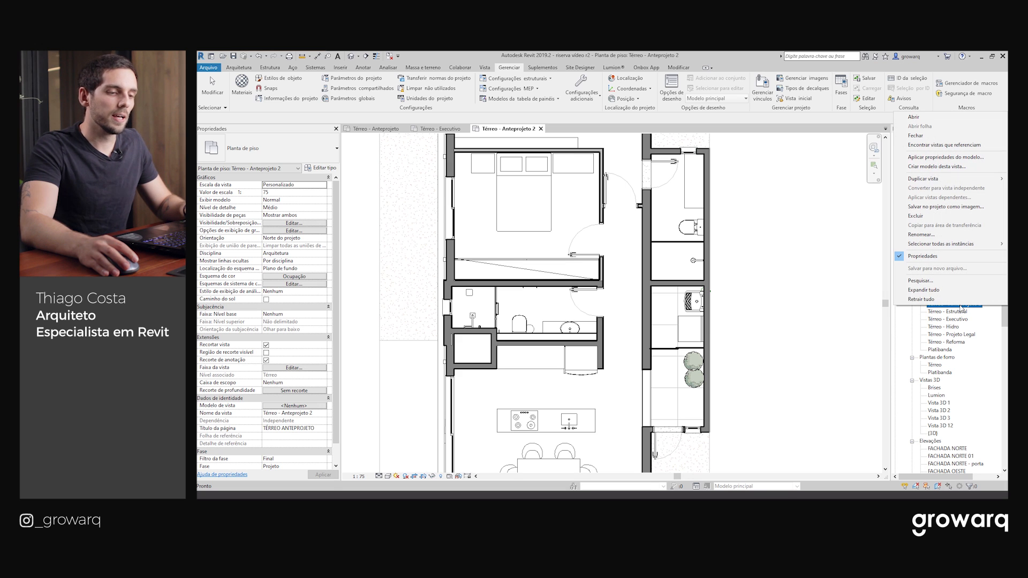
{"action": "mouse_move", "coordinate": [947, 179]}
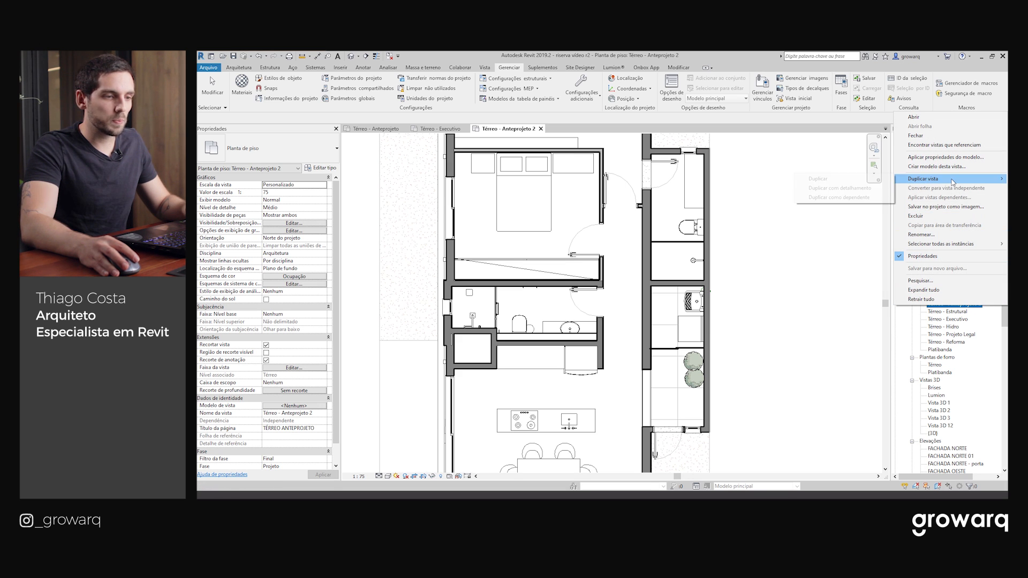
{"action": "left_click", "coordinate": [839, 188]}
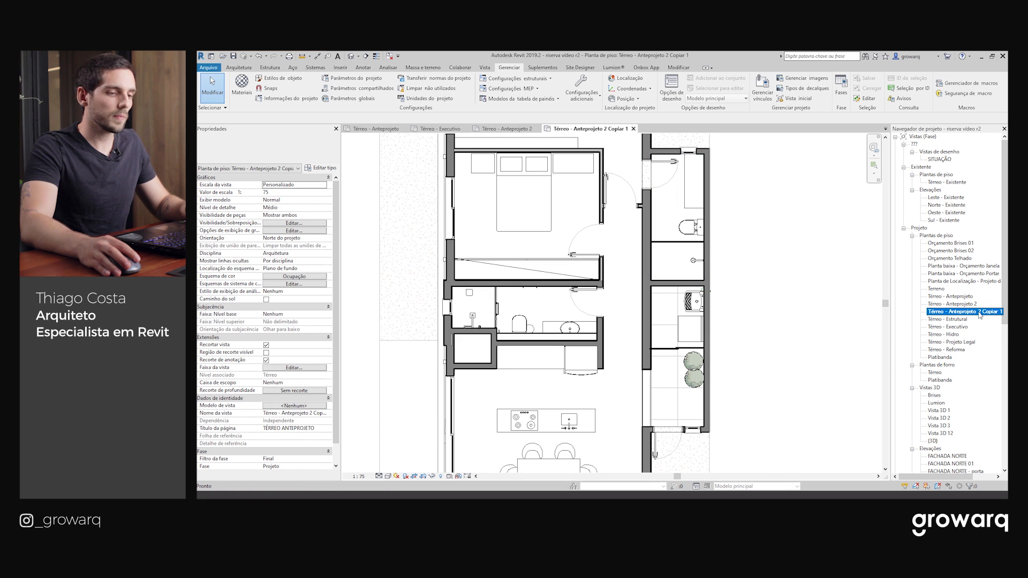
{"action": "left_click", "coordinate": [979, 313]}
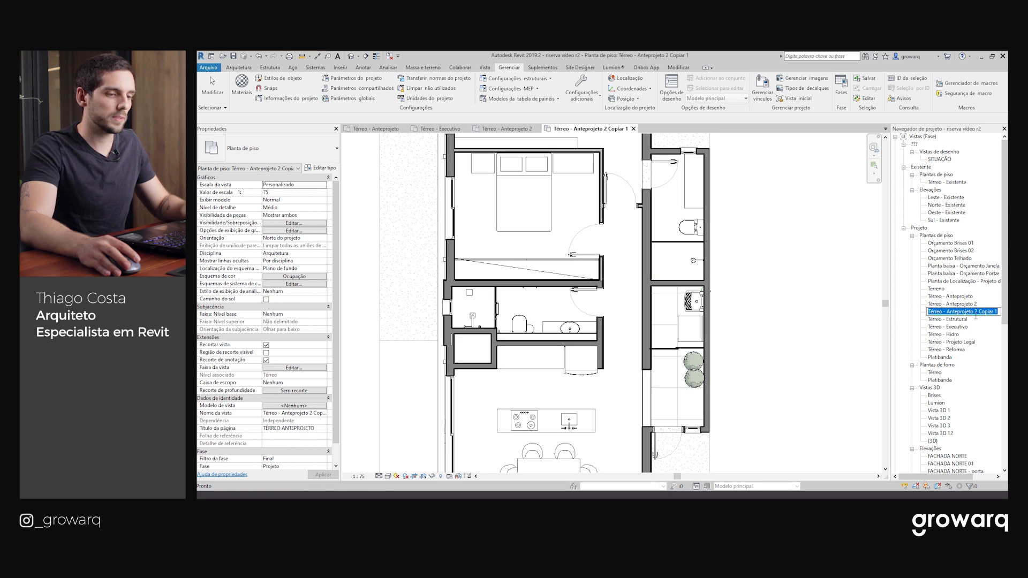
{"action": "left_click_drag", "start_coordinate": [974, 312], "coordinate": [999, 312]}
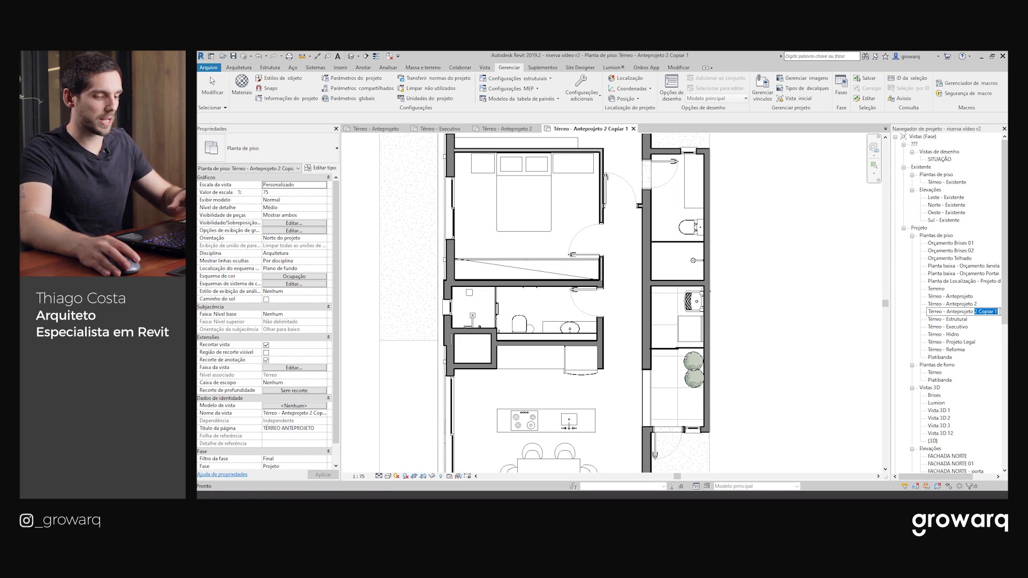
{"action": "type", "text": "3"}
{"action": "key", "text": "Return"}
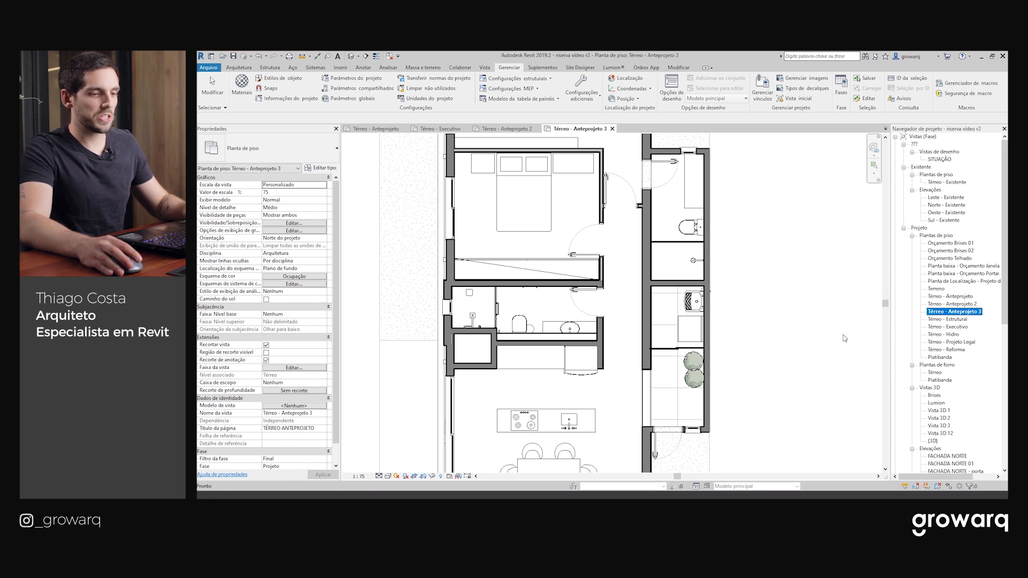
Step: Compare the Térreo - Anteprojeto and Térreo - Anteprojeto 3 floor plans, ending in Térreo - Anteprojeto
{"action": "double_click", "coordinate": [952, 296]}
{"action": "double_click", "coordinate": [953, 312]}
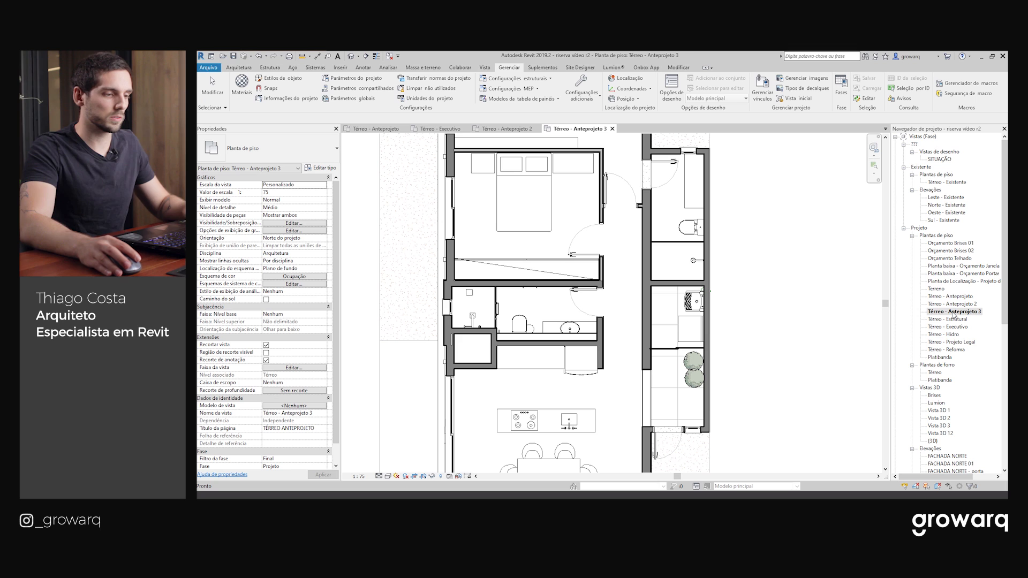
{"action": "left_click", "coordinate": [375, 128]}
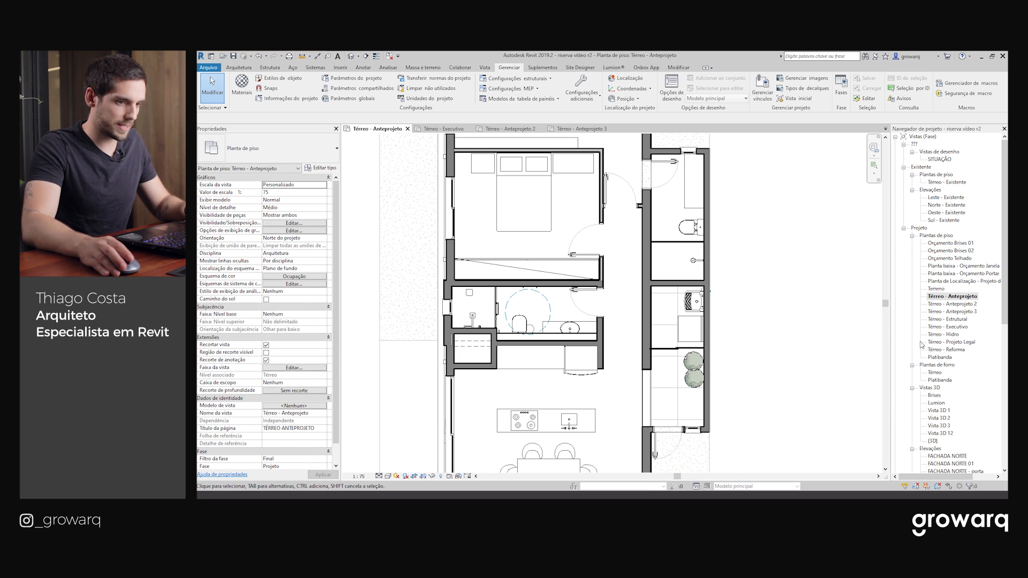
{"action": "middle_click_drag", "start_coordinate": [827, 317], "coordinate": [815, 332]}
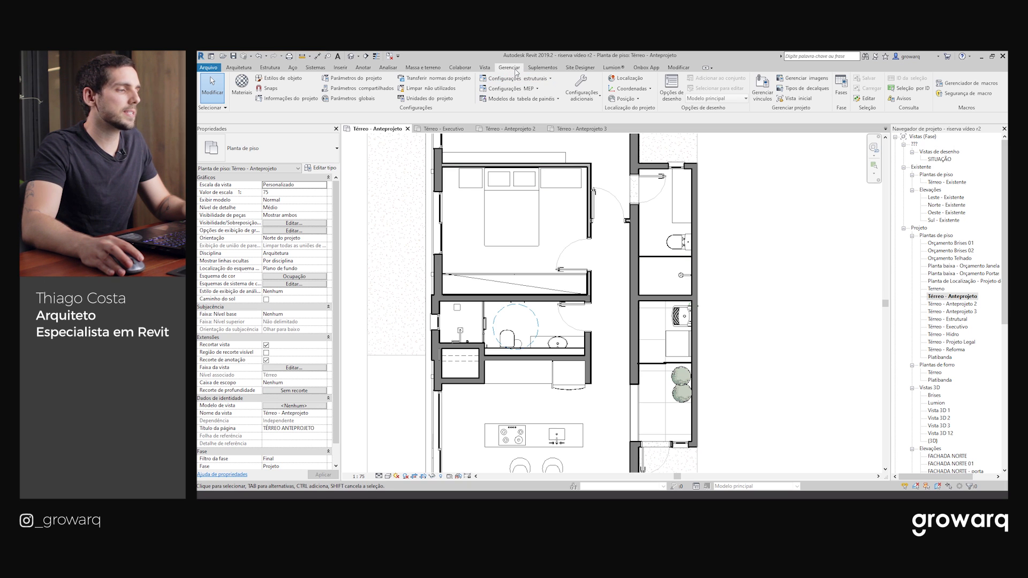
Step: In the project's object styles, set the line colour of the Paredes category to orange RGB 255-128-000 and apply it
{"action": "left_click", "coordinate": [283, 78]}
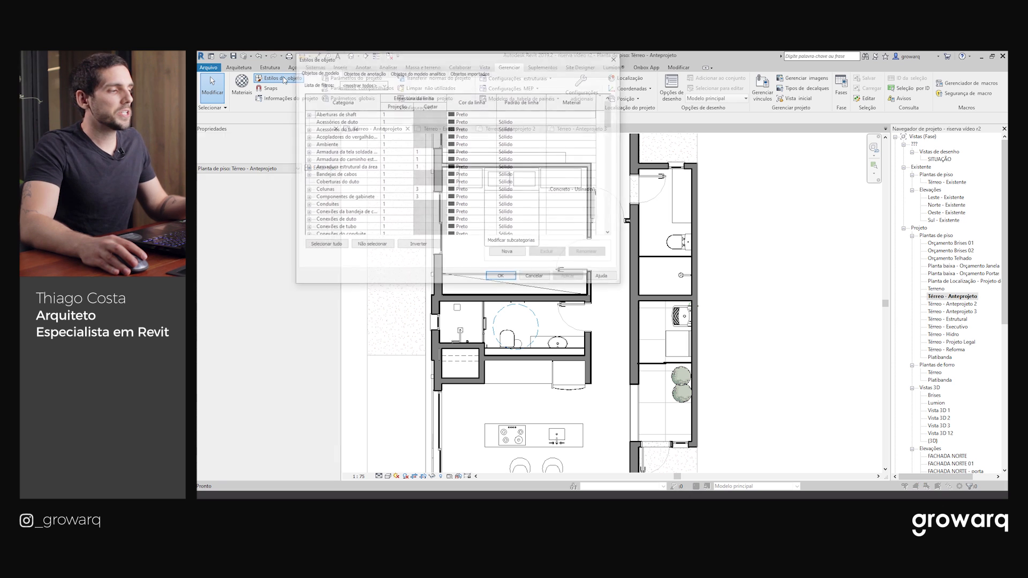
{"action": "left_click_drag", "start_coordinate": [486, 63], "coordinate": [630, 156]}
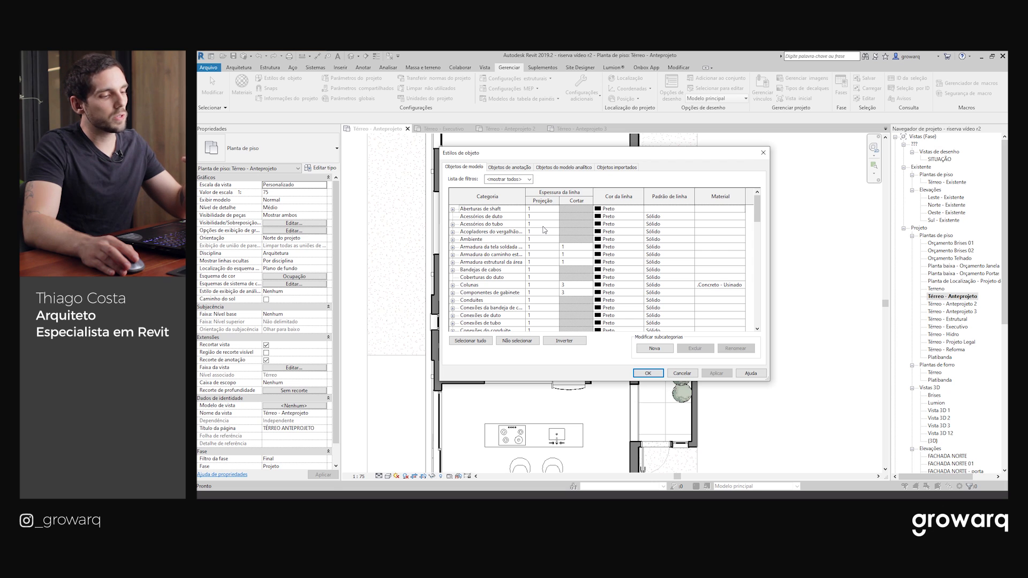
{"action": "scroll", "coordinate": [544, 230], "scroll_direction": "down", "scroll_amount": 3}
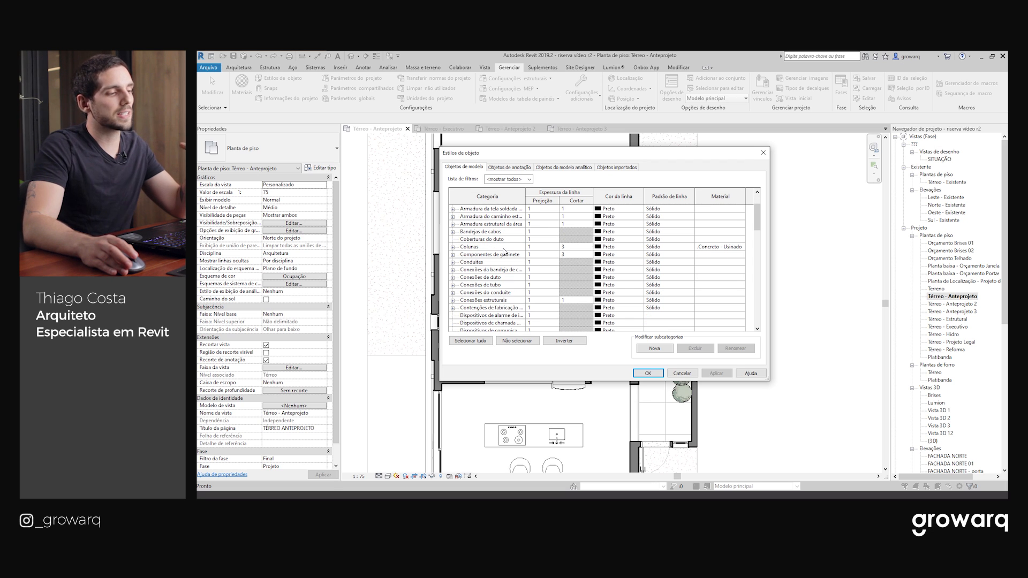
{"action": "scroll", "coordinate": [499, 262], "scroll_direction": "down", "scroll_amount": 3}
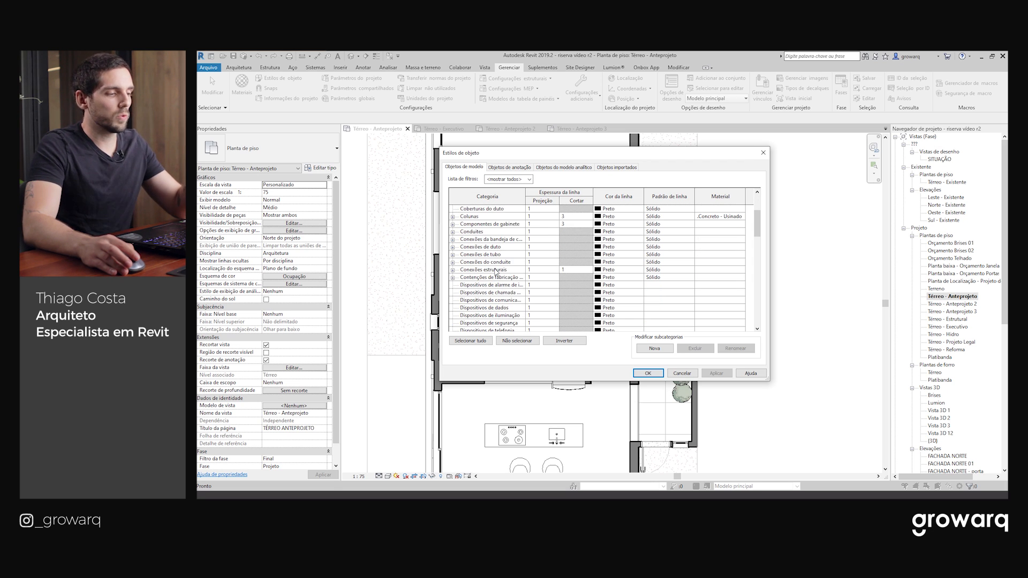
{"action": "scroll", "coordinate": [495, 272], "scroll_direction": "down", "scroll_amount": 5}
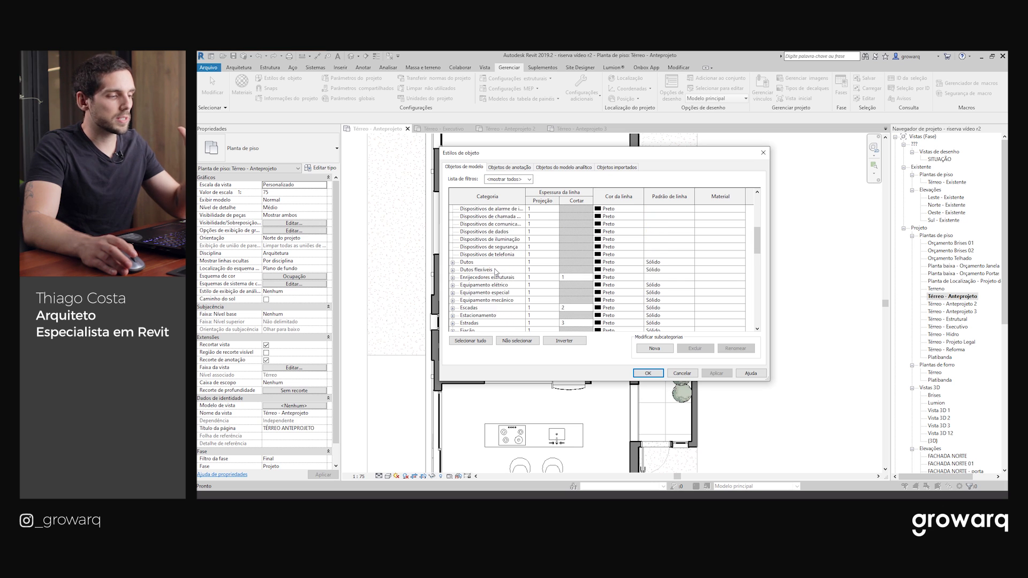
{"action": "scroll", "coordinate": [495, 272], "scroll_direction": "down", "scroll_amount": 7}
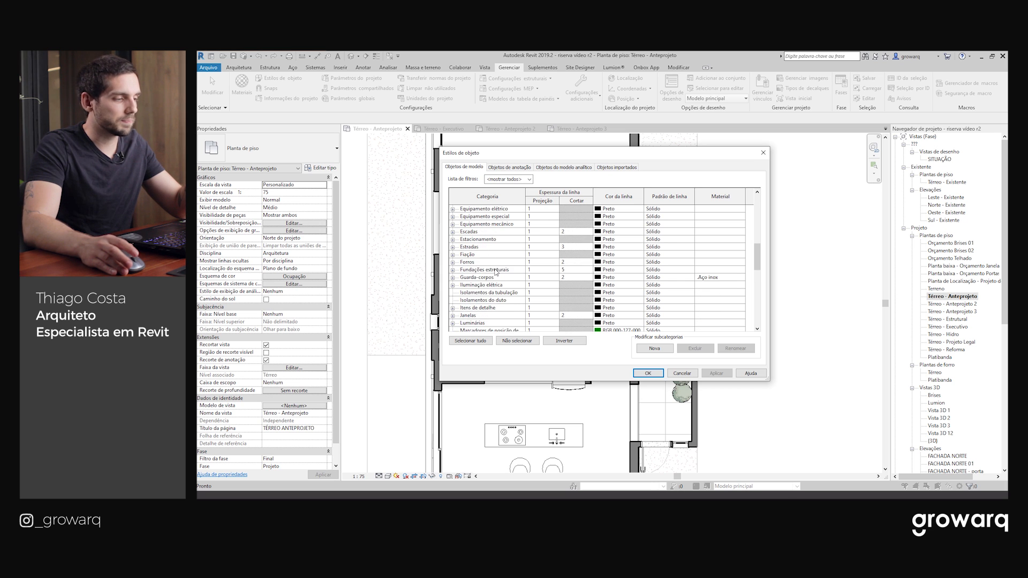
{"action": "scroll", "coordinate": [496, 273], "scroll_direction": "down", "scroll_amount": 5}
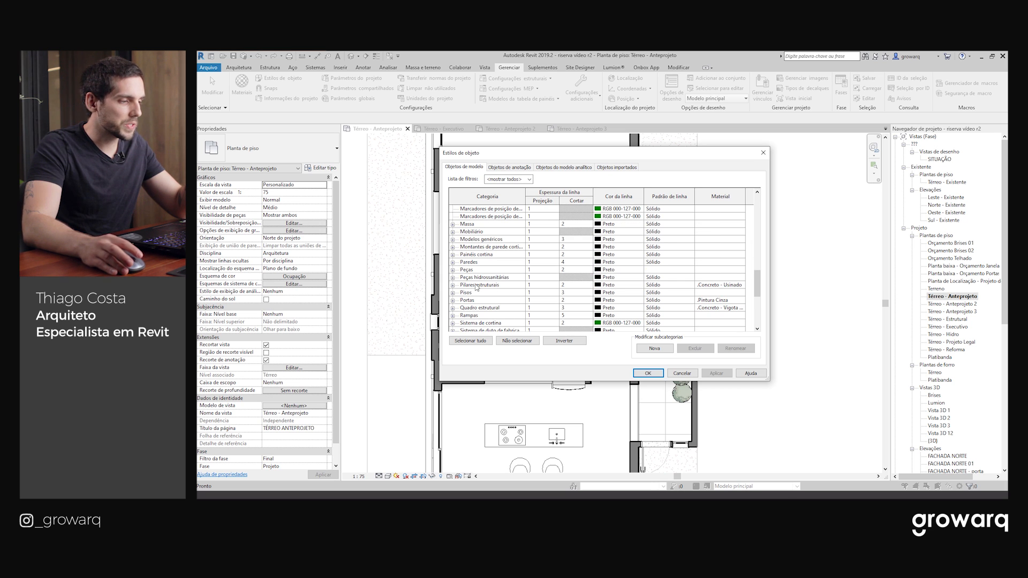
{"action": "left_click", "coordinate": [477, 263]}
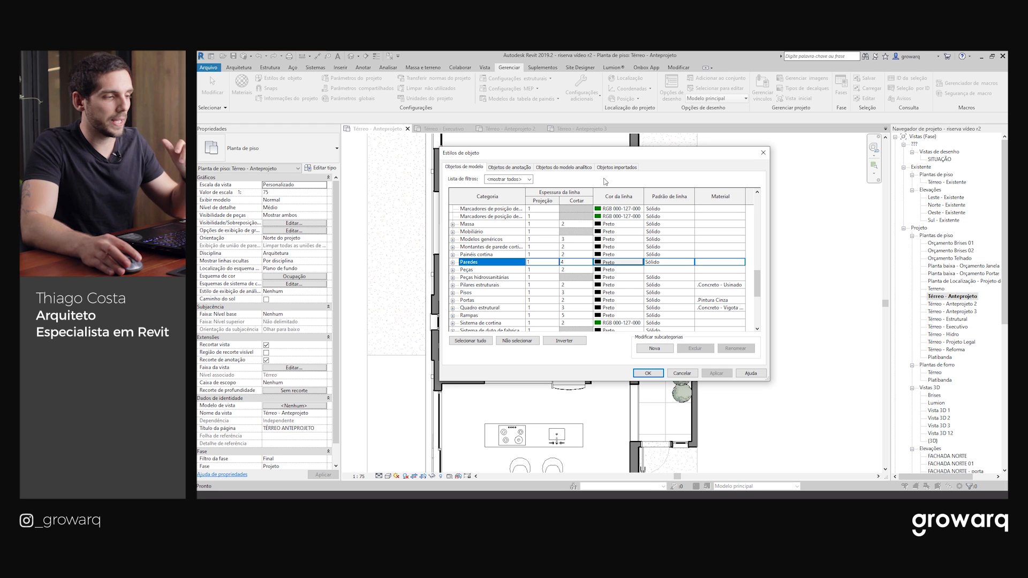
{"action": "left_click_drag", "start_coordinate": [591, 154], "coordinate": [418, 58]}
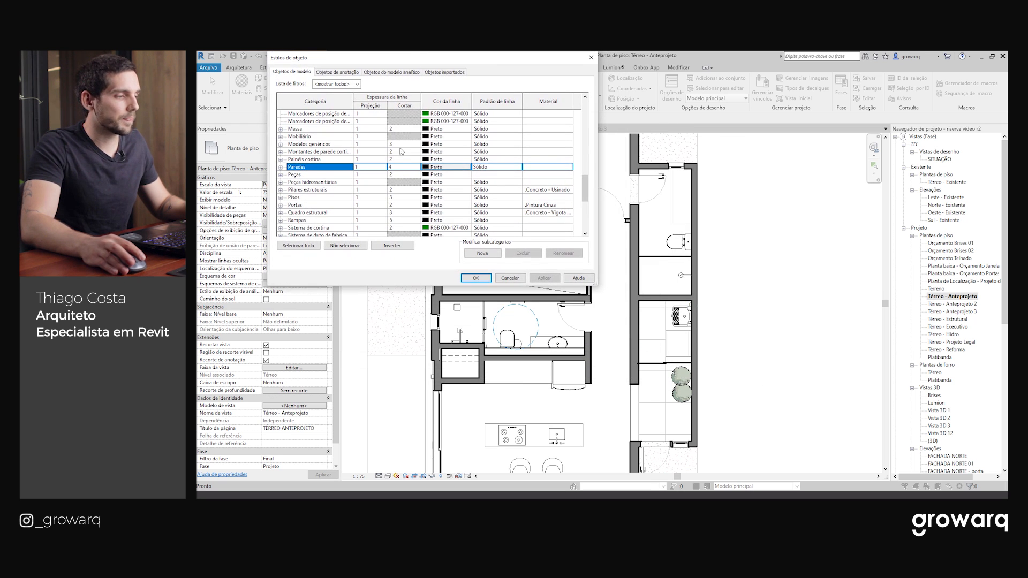
{"action": "left_click", "coordinate": [449, 169]}
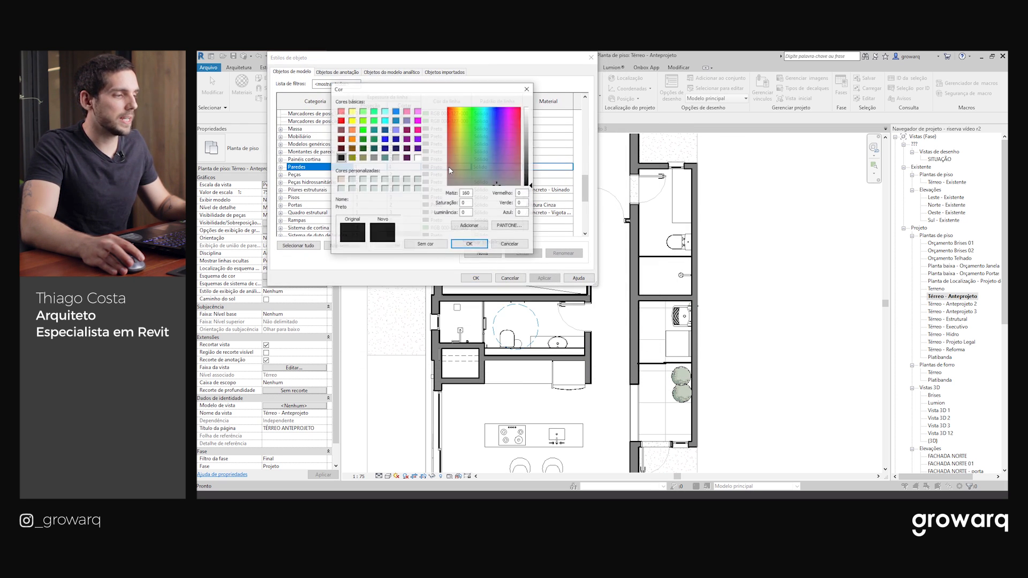
{"action": "left_click", "coordinate": [352, 139]}
{"action": "left_click", "coordinate": [469, 246]}
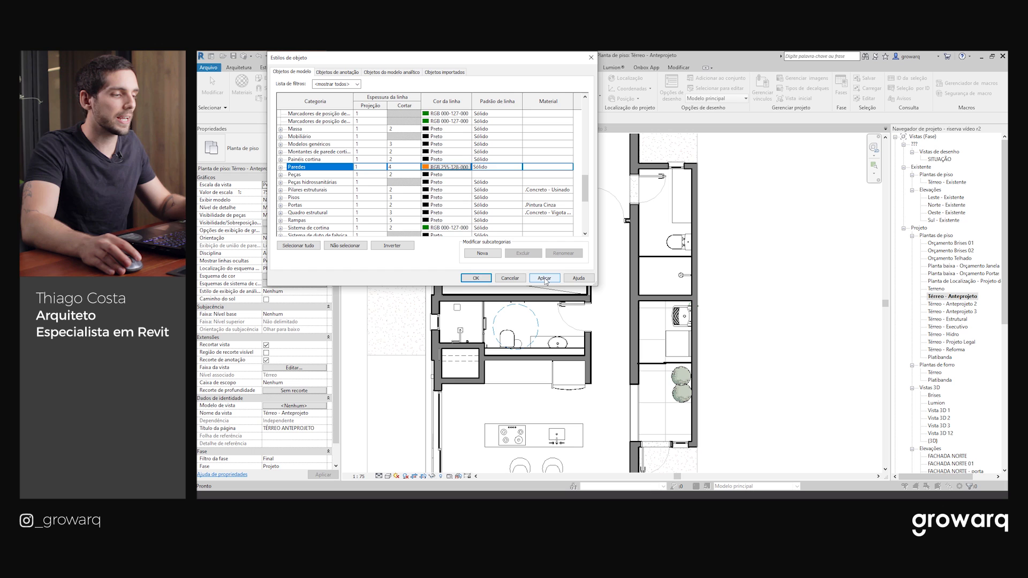
{"action": "left_click", "coordinate": [545, 279]}
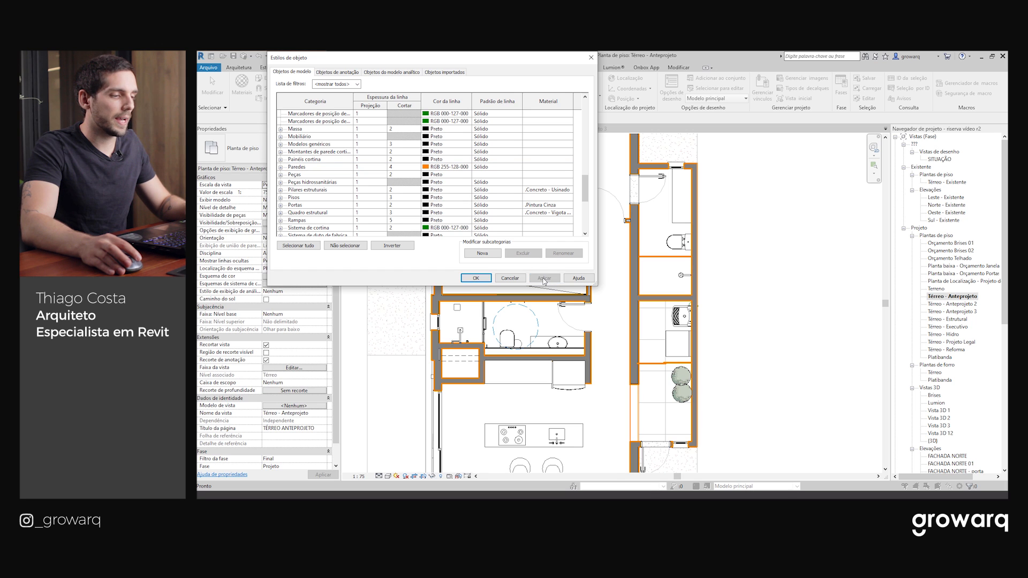
{"action": "left_click", "coordinate": [474, 278]}
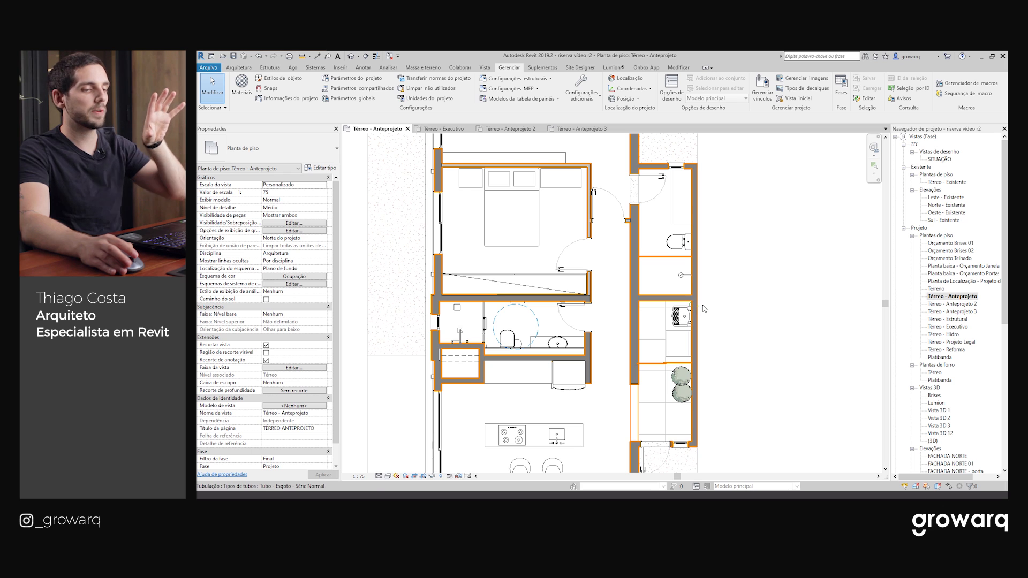
Step: Check the walls in the three Térreo - Anteprojeto floor plans and undo the wall line colour change
{"action": "double_click", "coordinate": [958, 304]}
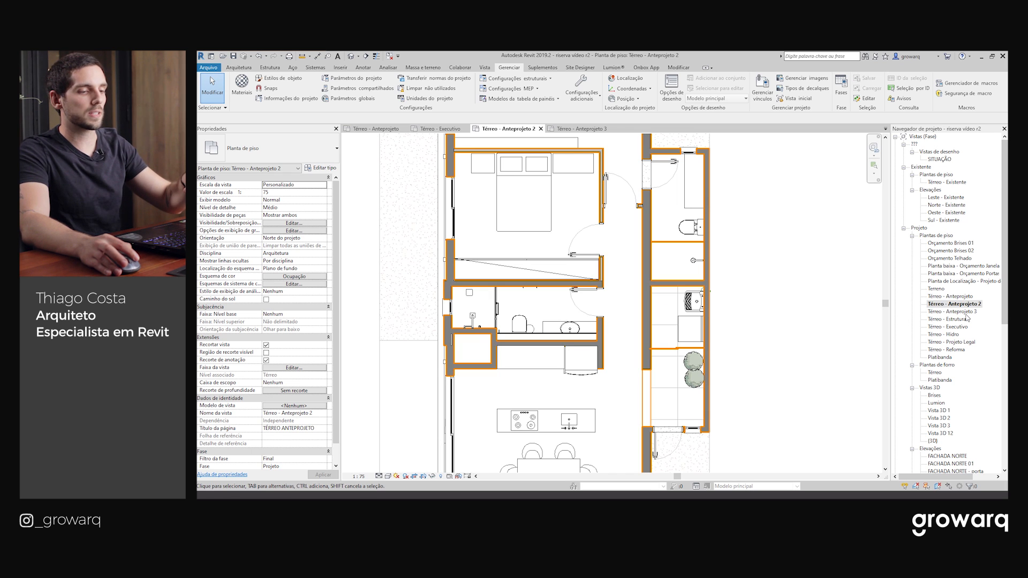
{"action": "double_click", "coordinate": [966, 314]}
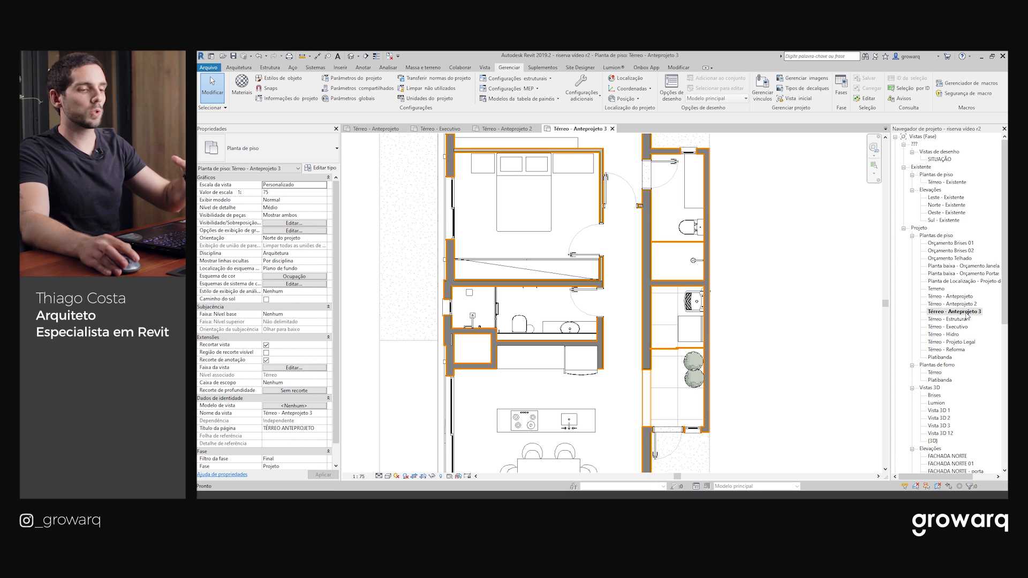
{"action": "double_click", "coordinate": [953, 298]}
{"action": "double_click", "coordinate": [960, 304]}
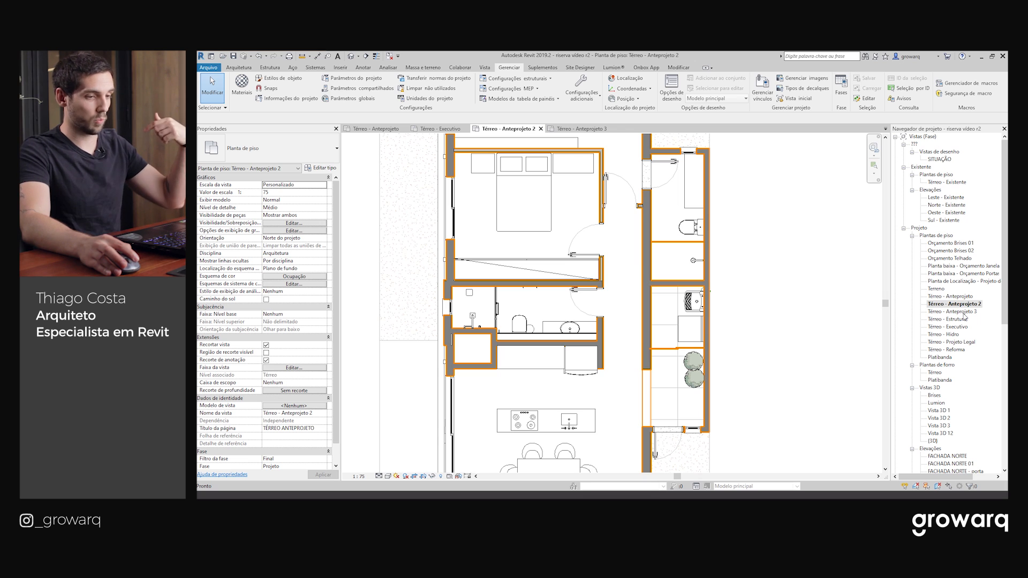
{"action": "double_click", "coordinate": [962, 312]}
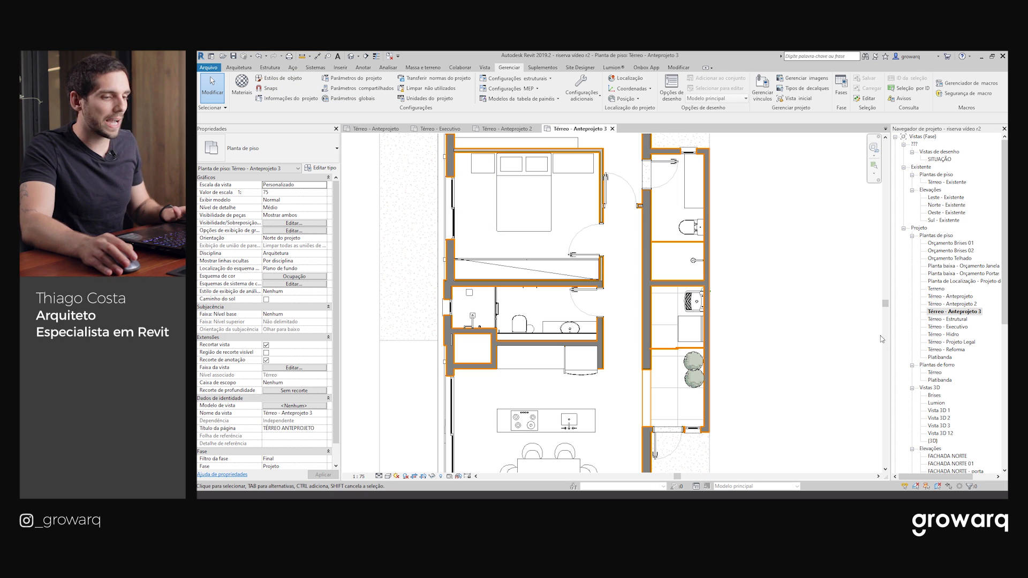
{"action": "left_click", "coordinate": [807, 306]}
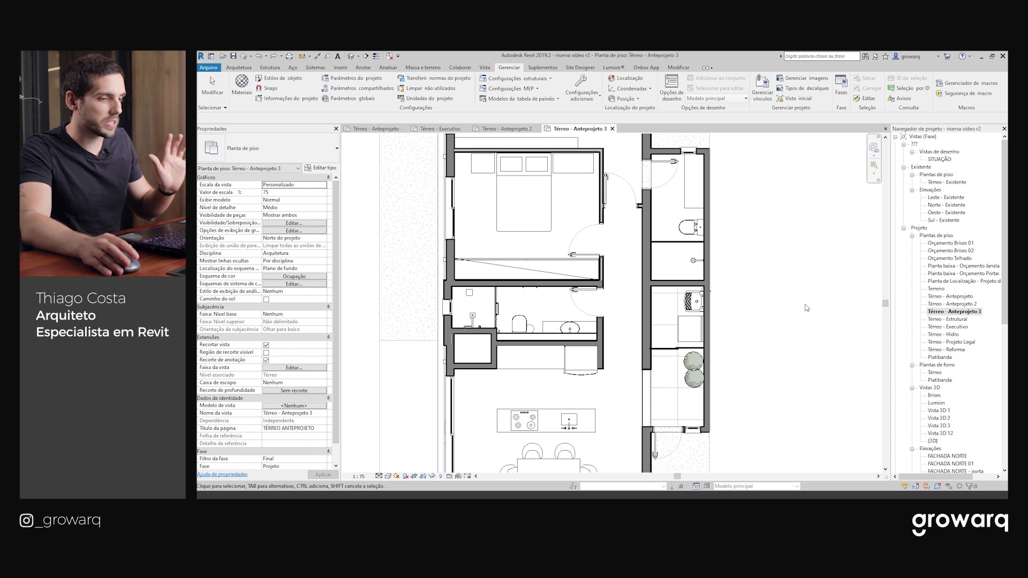
Step: Return to the Térreo - Anteprojeto floor plan and open its visibility/graphics overrides
{"action": "double_click", "coordinate": [959, 304]}
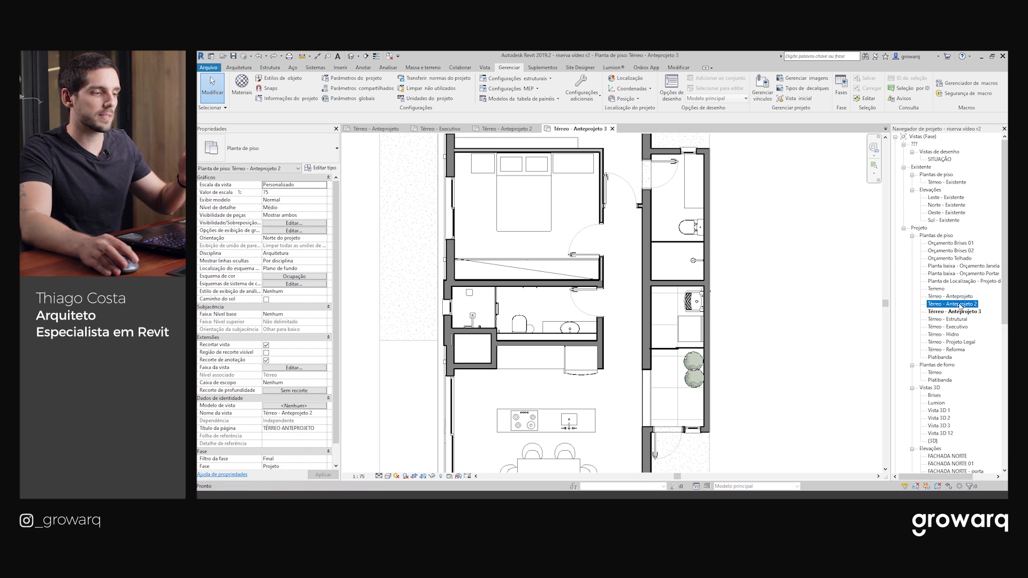
{"action": "double_click", "coordinate": [959, 296]}
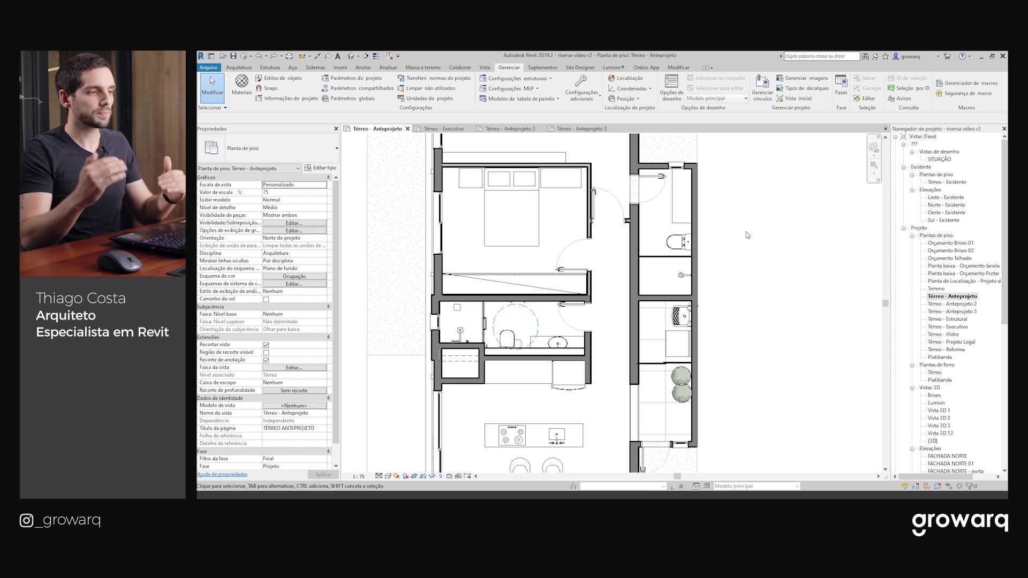
{"action": "left_click", "coordinate": [484, 68]}
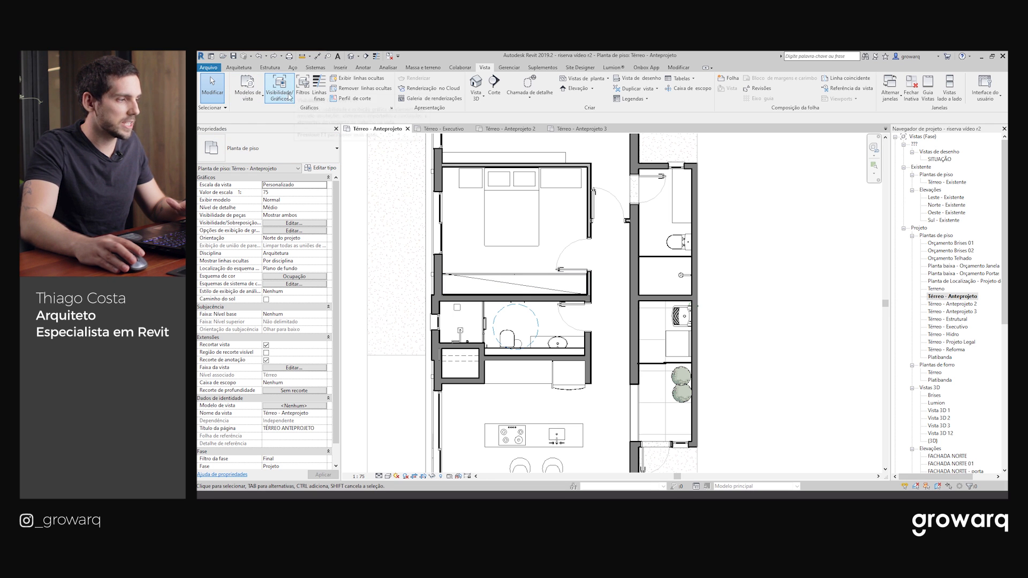
{"action": "key", "text": "v"}
{"action": "key", "text": "v"}
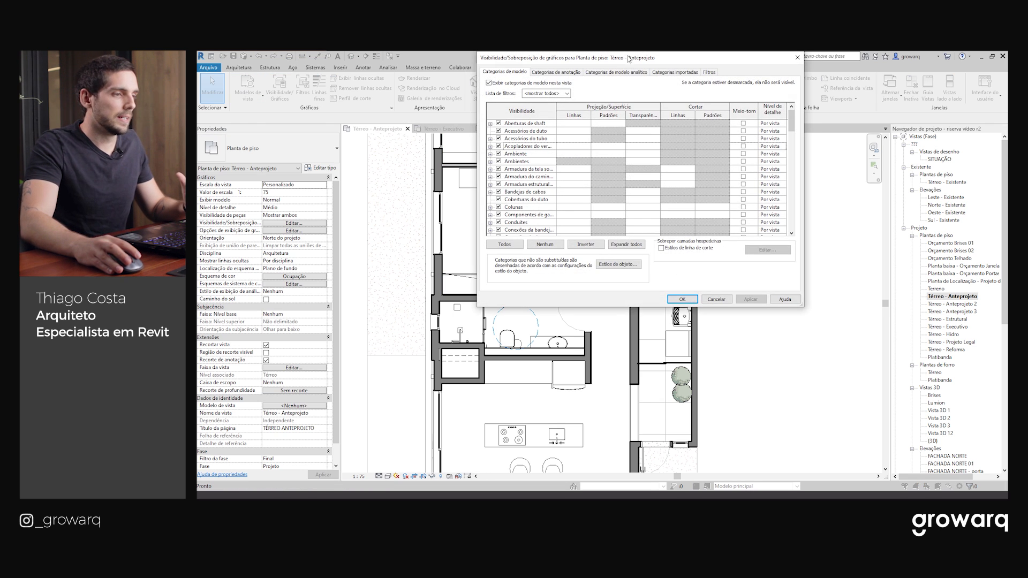
{"action": "left_click_drag", "start_coordinate": [573, 118], "coordinate": [731, 73]}
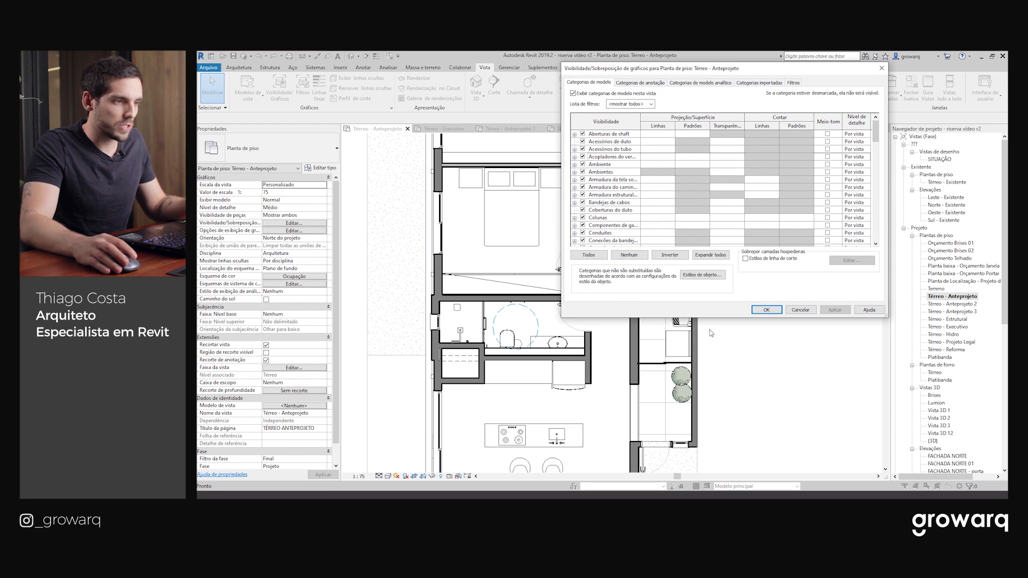
{"action": "scroll", "coordinate": [682, 171], "scroll_direction": "down", "scroll_amount": 2}
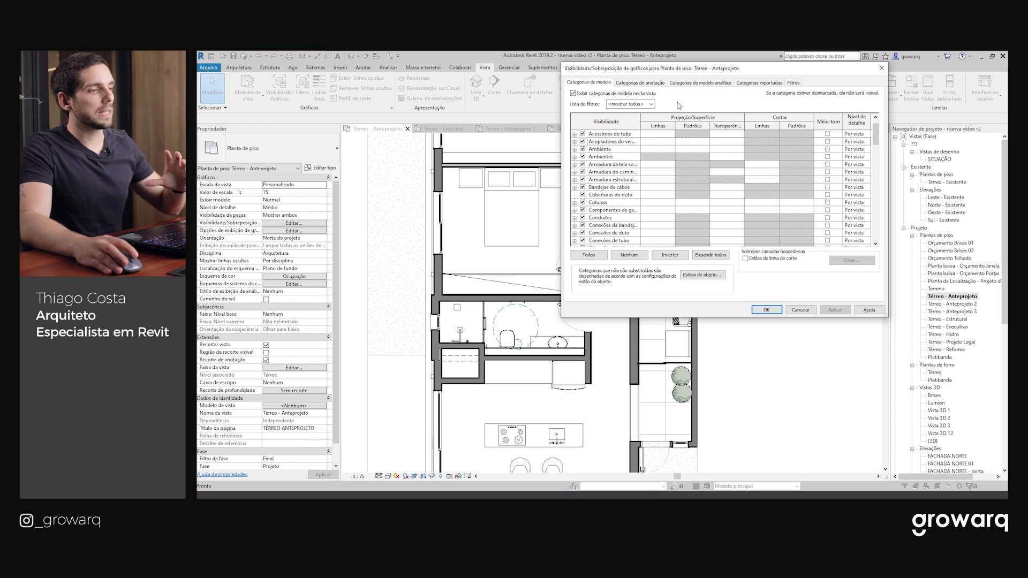
{"action": "left_click_drag", "start_coordinate": [679, 77], "coordinate": [673, 98]}
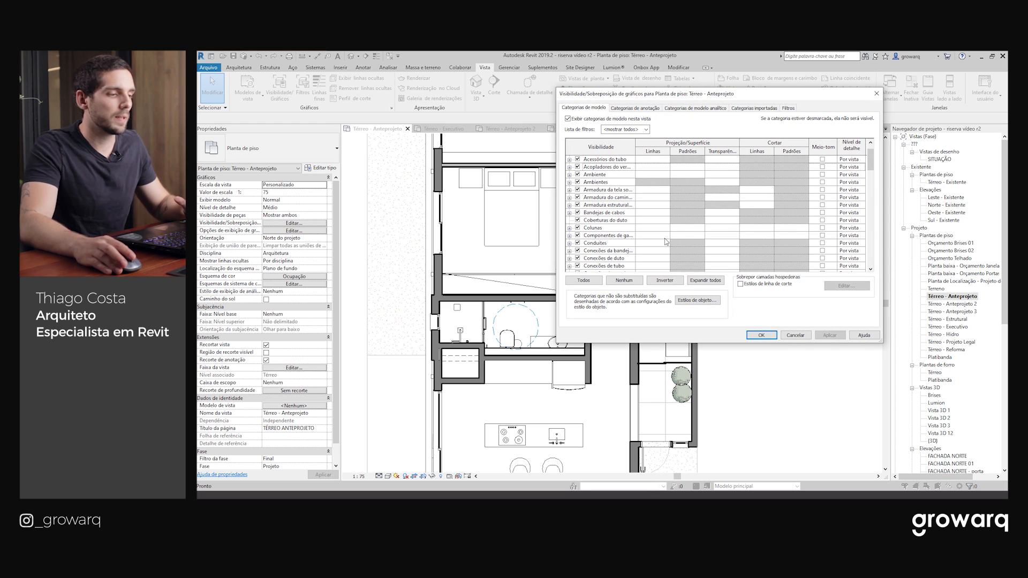
Step: Override the cut line colour of the Paredes category with orange RGB 255-128-000 in this view and apply it
{"action": "scroll", "coordinate": [666, 242], "scroll_direction": "down", "scroll_amount": 2}
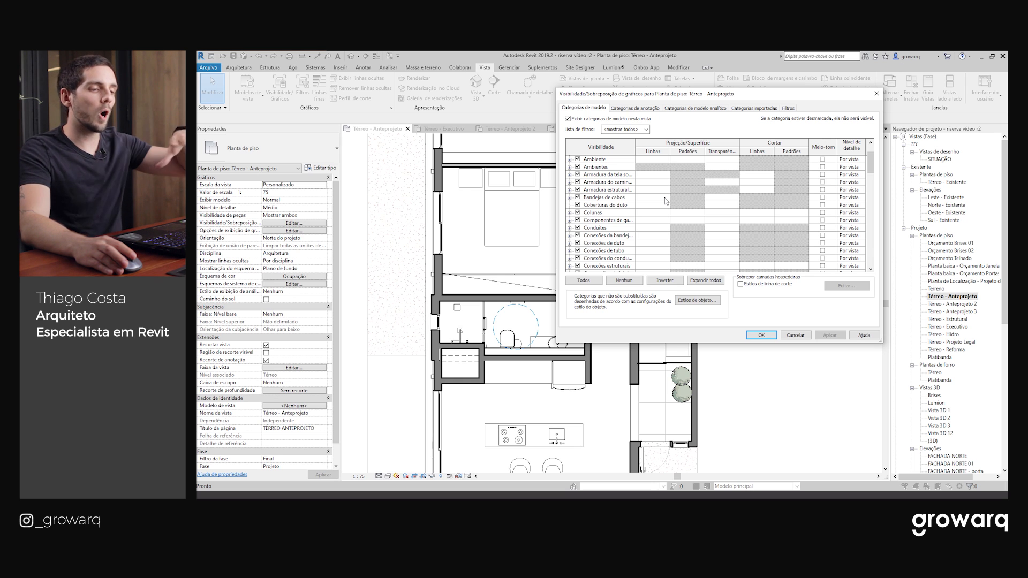
{"action": "scroll", "coordinate": [653, 202], "scroll_direction": "down", "scroll_amount": 2}
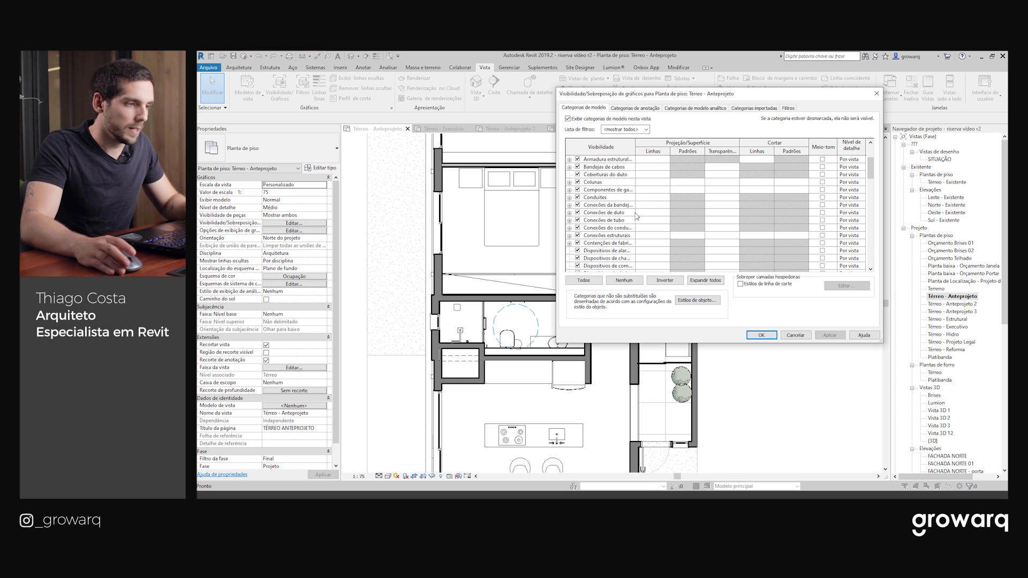
{"action": "scroll", "coordinate": [653, 217], "scroll_direction": "down", "scroll_amount": 10}
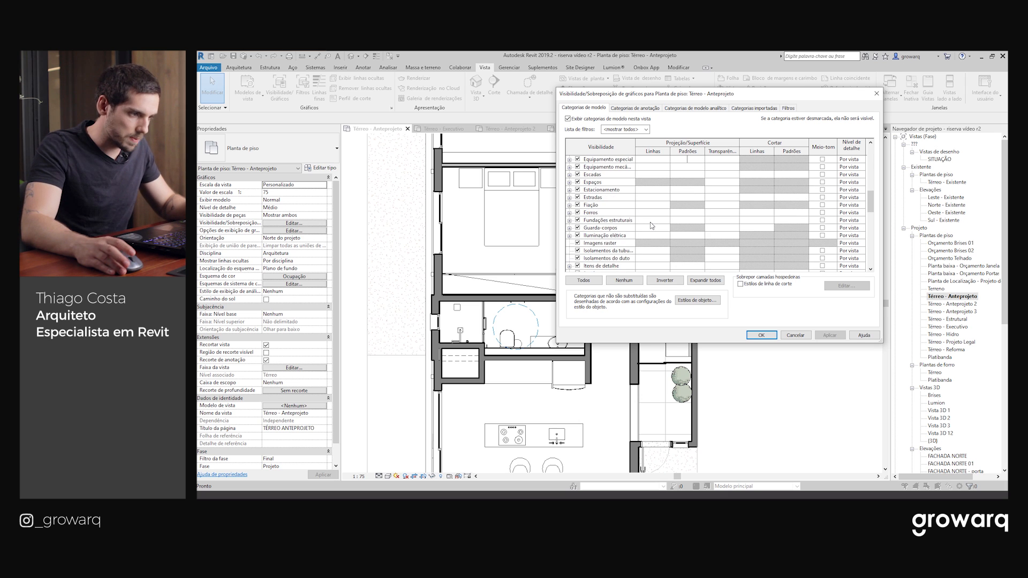
{"action": "scroll", "coordinate": [652, 225], "scroll_direction": "down", "scroll_amount": 7}
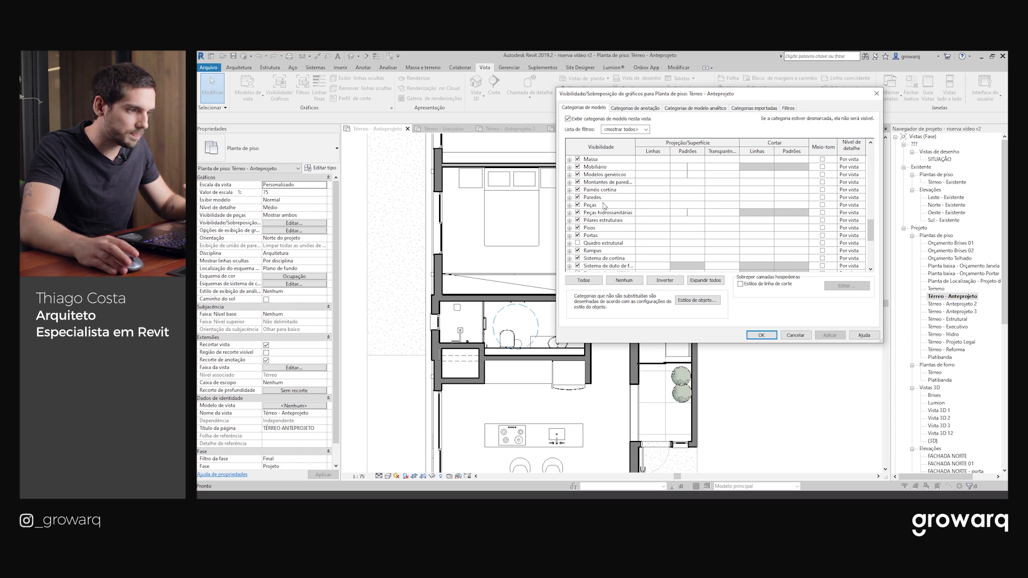
{"action": "left_click", "coordinate": [594, 197]}
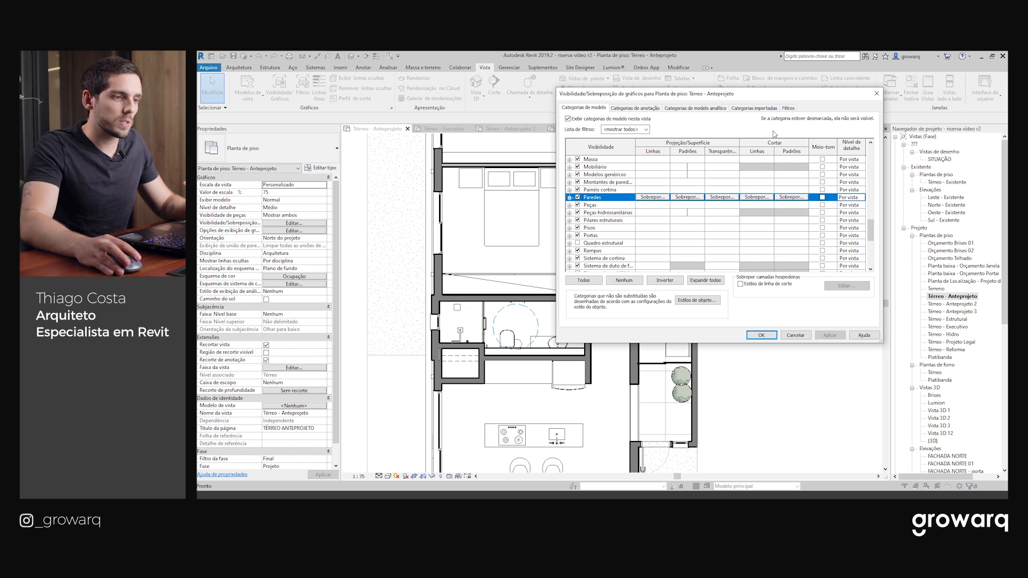
{"action": "left_click", "coordinate": [757, 197]}
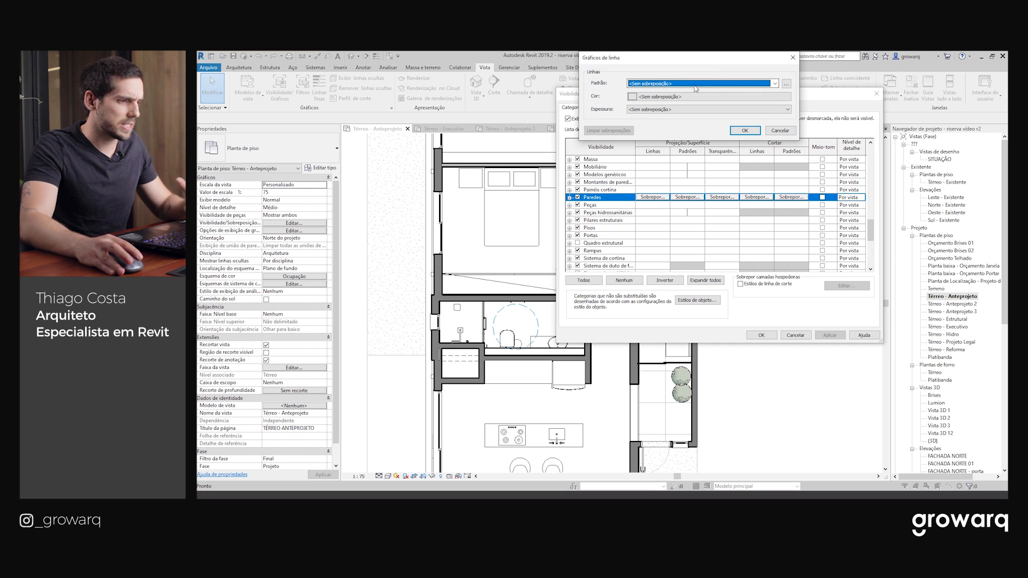
{"action": "left_click", "coordinate": [648, 99]}
{"action": "left_click", "coordinate": [609, 108]}
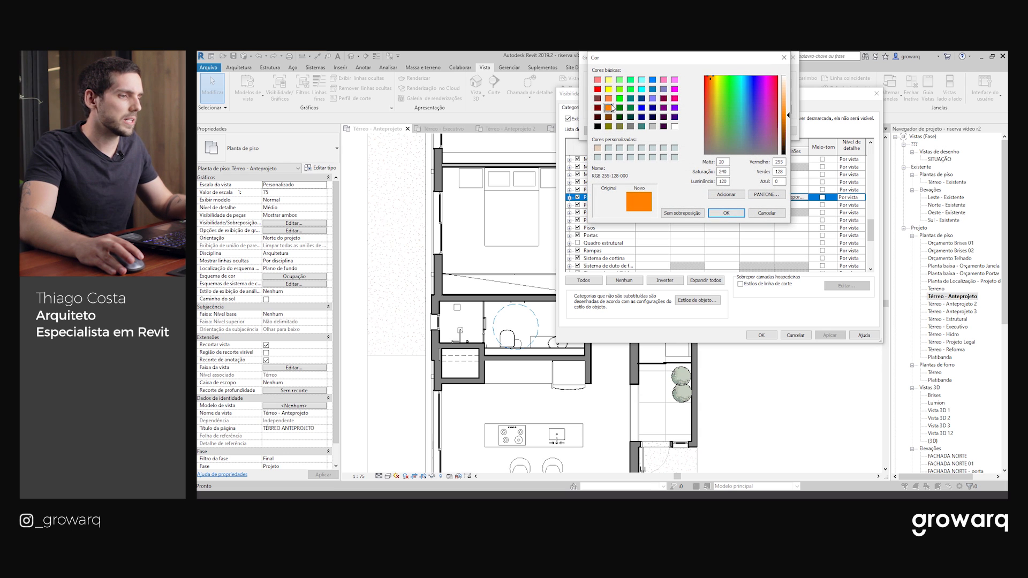
{"action": "left_click", "coordinate": [726, 214]}
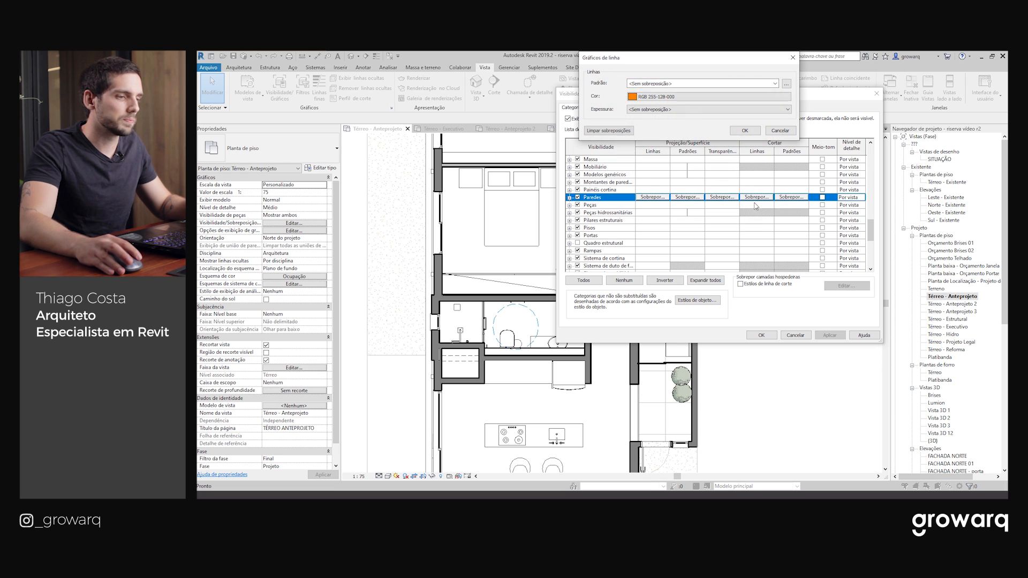
{"action": "left_click", "coordinate": [744, 130]}
{"action": "left_click", "coordinate": [830, 335]}
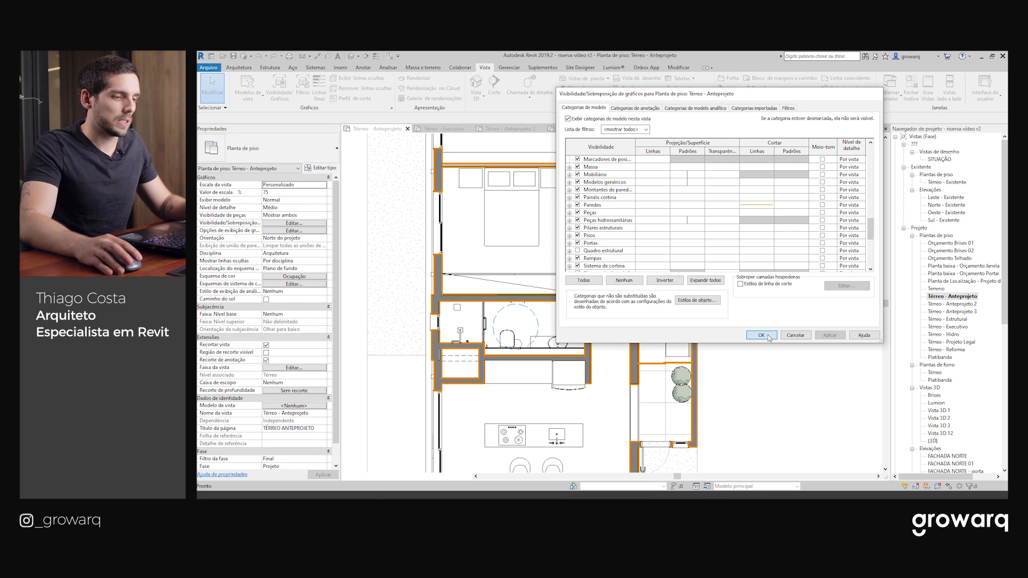
{"action": "left_click", "coordinate": [761, 335]}
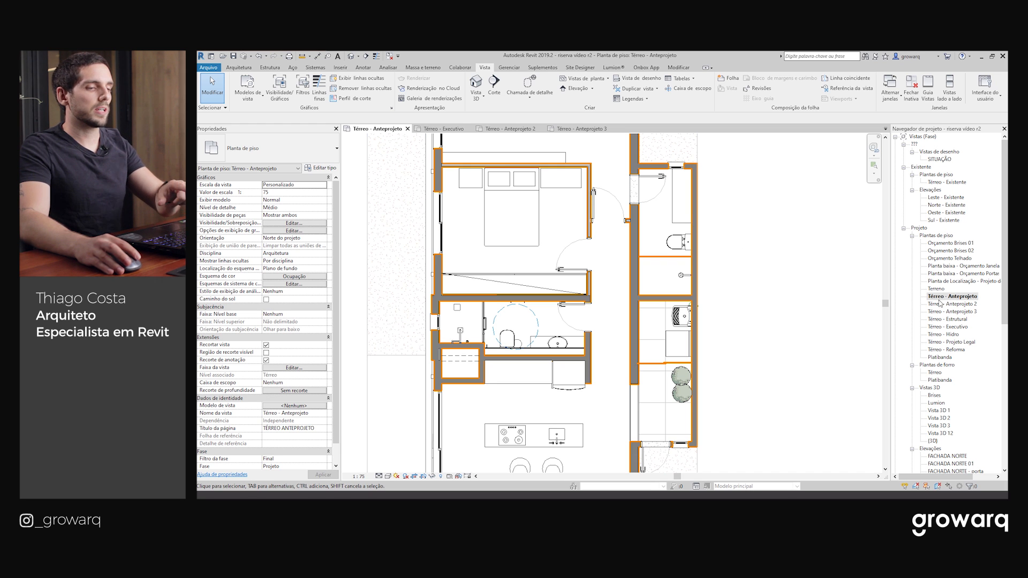
Step: Compare the wall lines in Térreo - Anteprojeto, Térreo - Anteprojeto 2 and Térreo - Anteprojeto 3, ending in Térreo - Anteprojeto
{"action": "scroll", "coordinate": [572, 174], "scroll_direction": "up", "scroll_amount": 3}
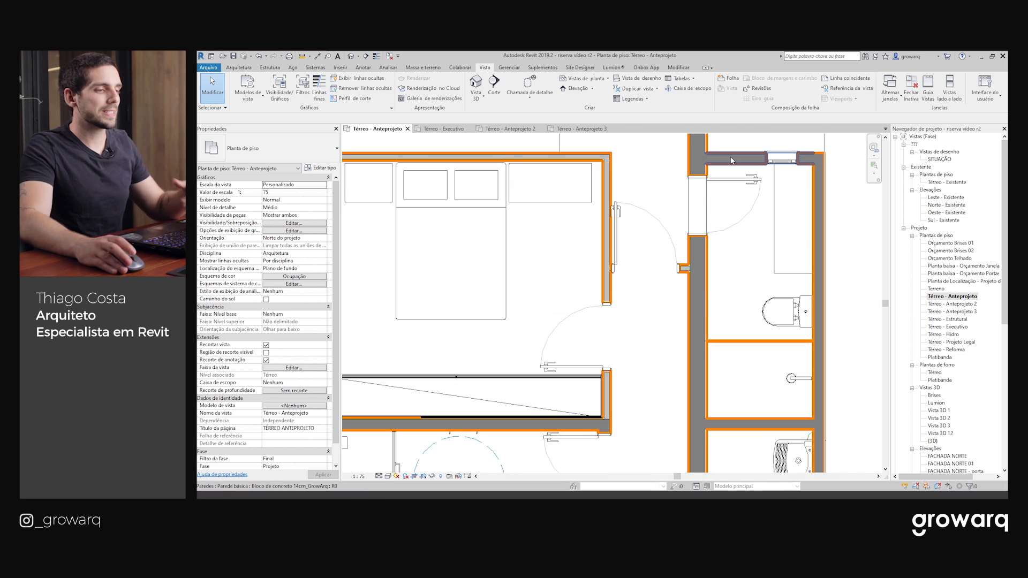
{"action": "scroll", "coordinate": [834, 247], "scroll_direction": "down", "scroll_amount": 3}
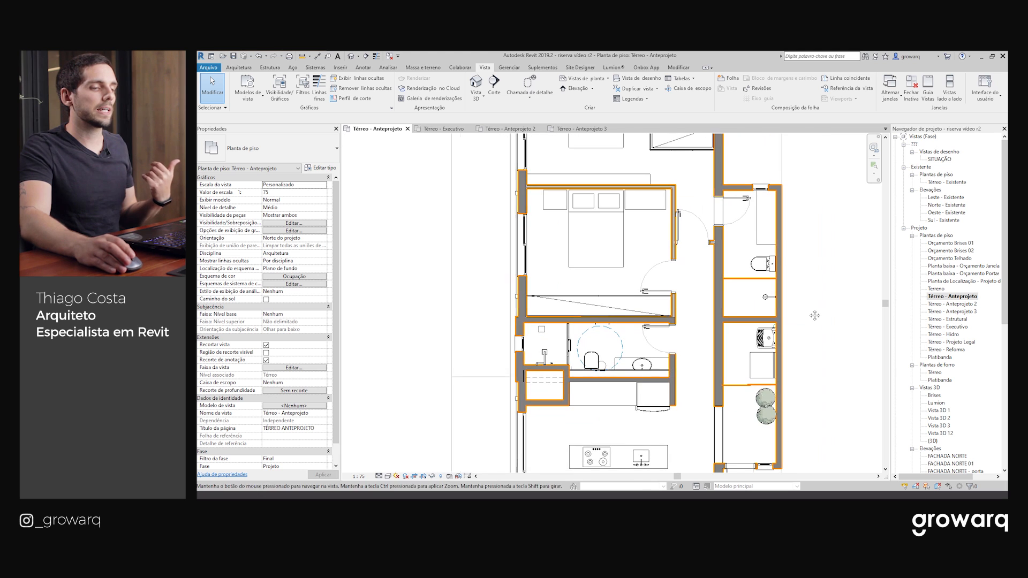
{"action": "double_click", "coordinate": [953, 304]}
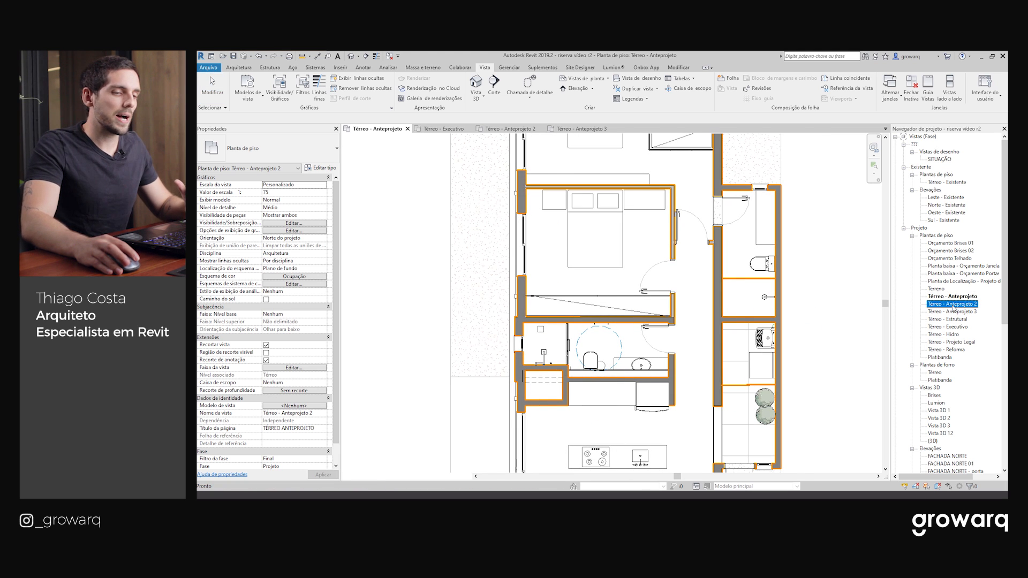
{"action": "scroll", "coordinate": [697, 263], "scroll_direction": "up", "scroll_amount": 3}
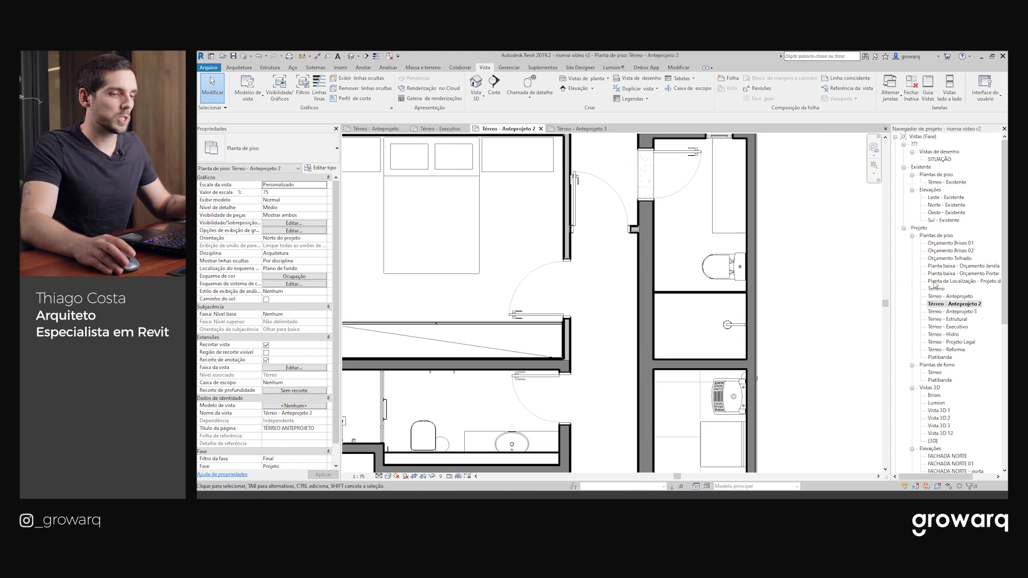
{"action": "double_click", "coordinate": [961, 313]}
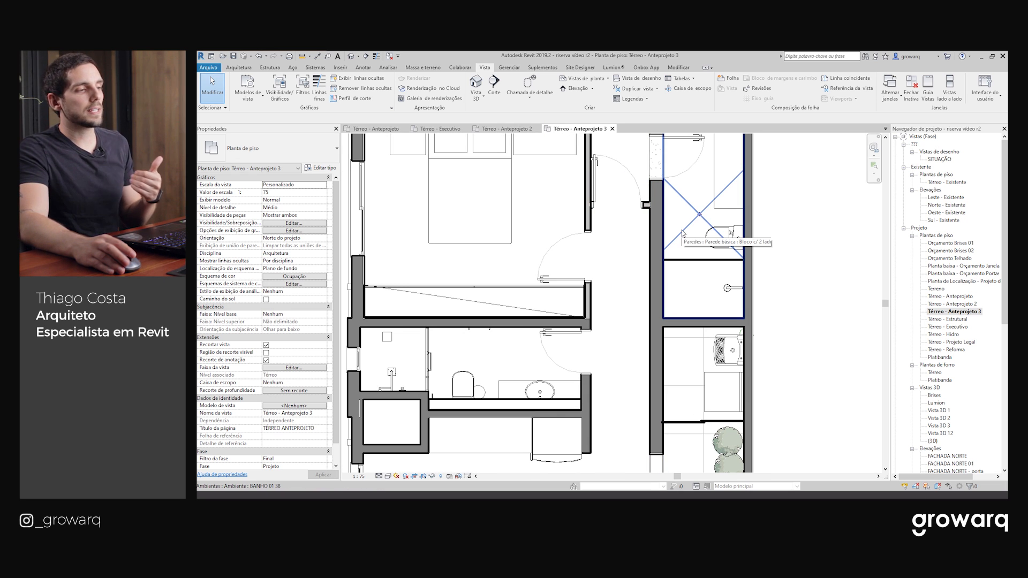
{"action": "left_click", "coordinate": [509, 68]}
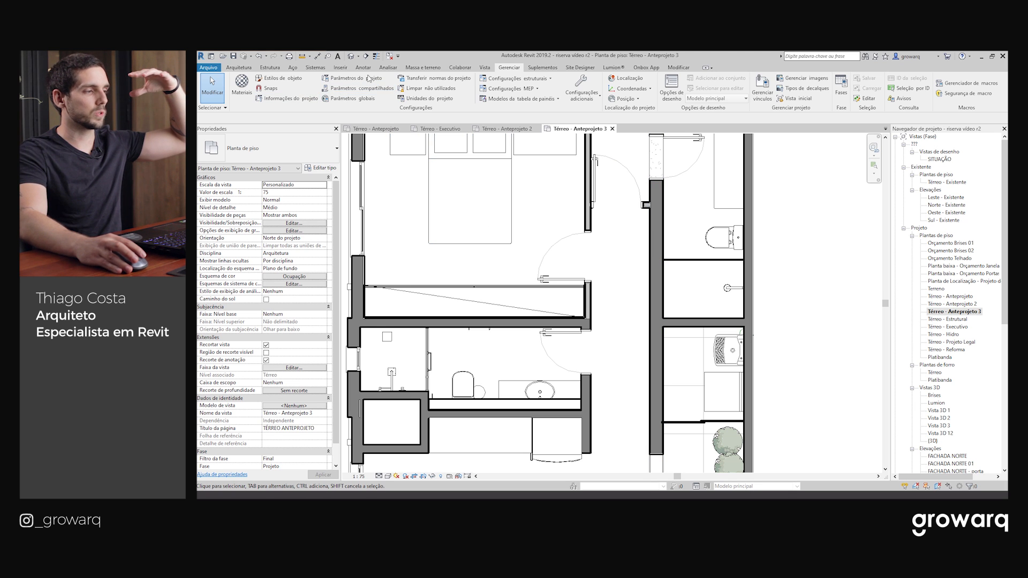
{"action": "left_click", "coordinate": [484, 68]}
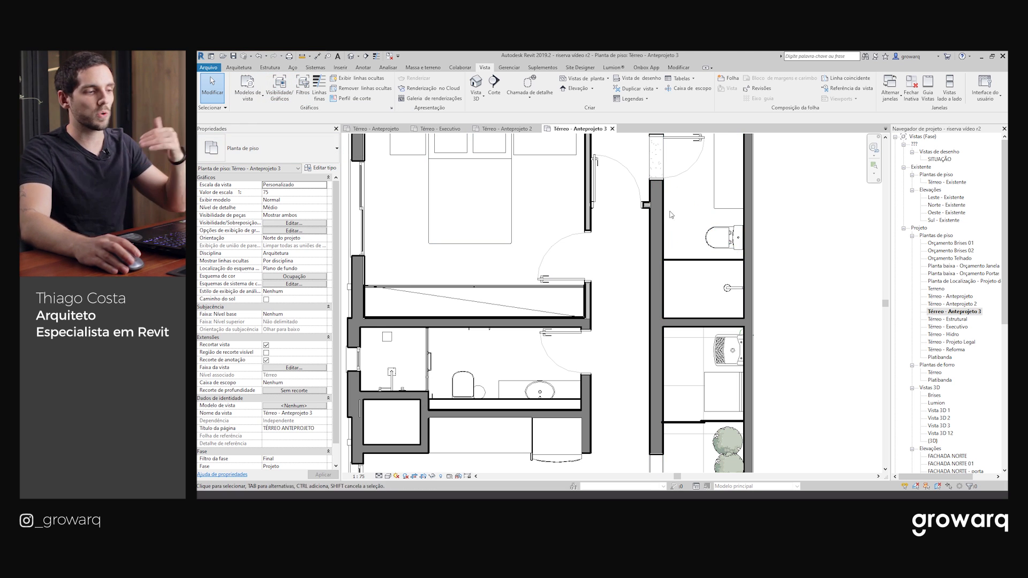
{"action": "double_click", "coordinate": [958, 296]}
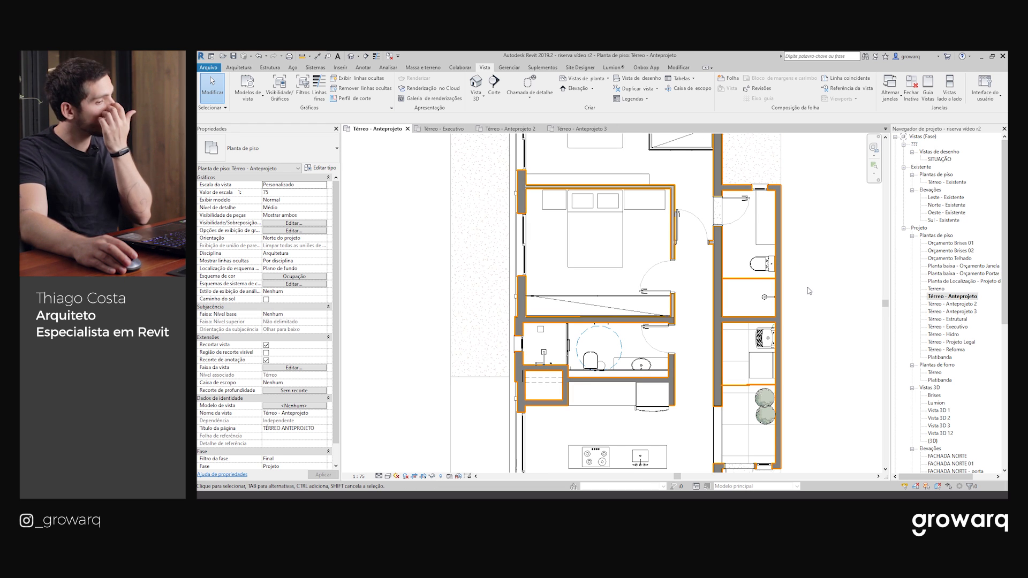
Step: Open the view-specific element graphic overrides for the 23 cm block wall between the corridor and the bathroom in Térreo - Anteprojeto
{"action": "middle_click_drag", "start_coordinate": [808, 291], "coordinate": [759, 277]}
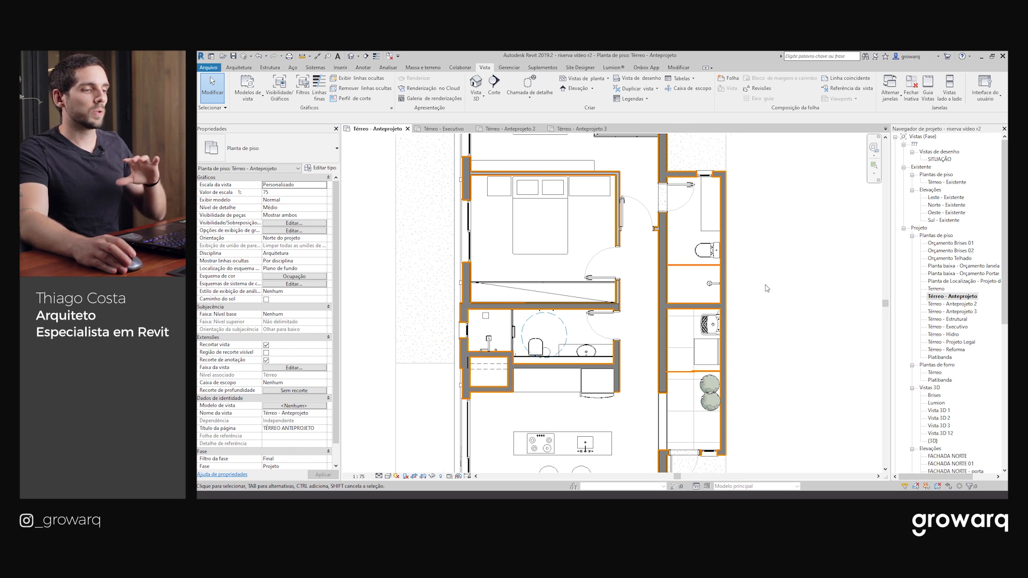
{"action": "scroll", "coordinate": [768, 289], "scroll_direction": "down", "scroll_amount": 2}
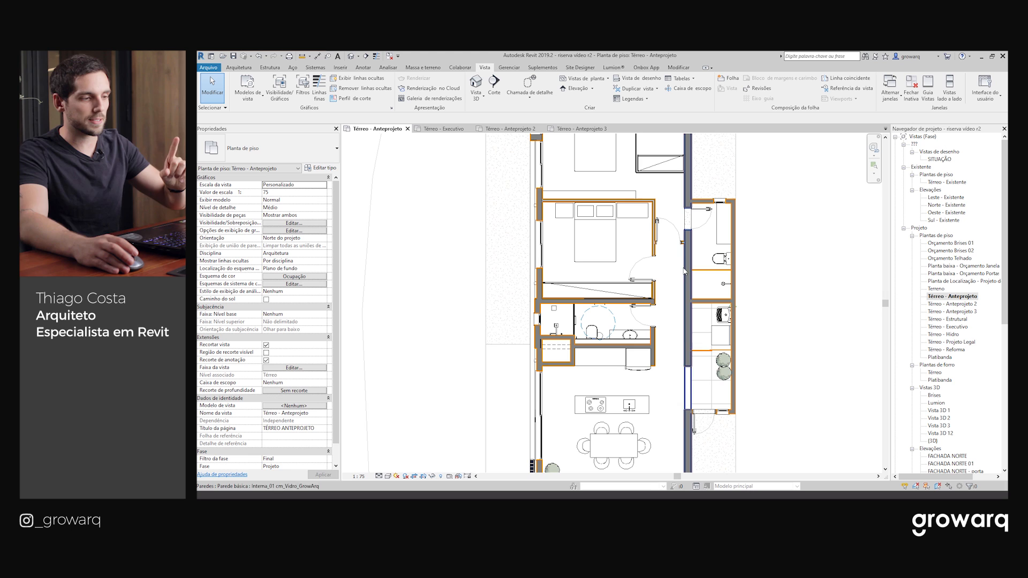
{"action": "middle_click_drag", "start_coordinate": [761, 341], "coordinate": [750, 268]}
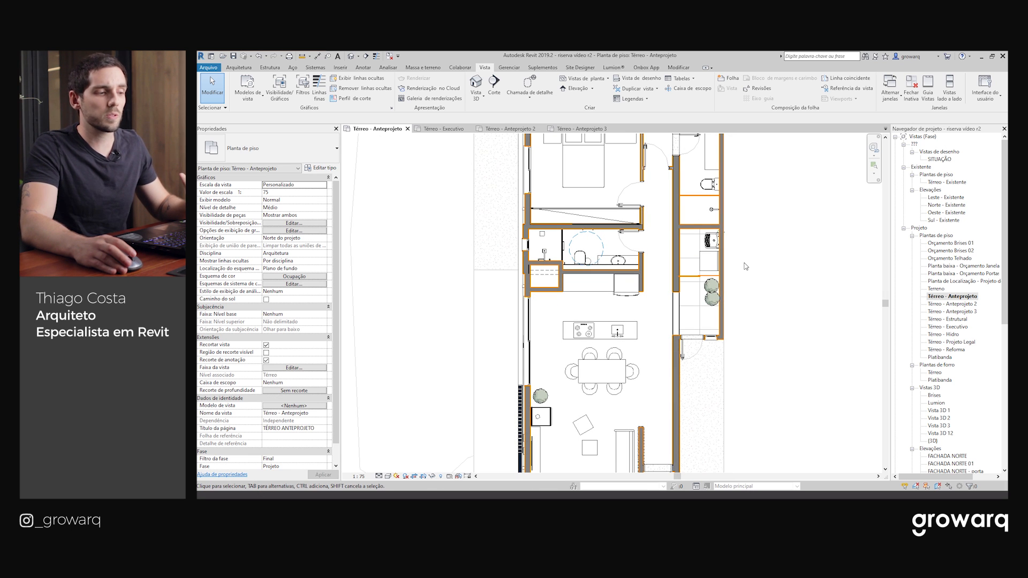
{"action": "scroll", "coordinate": [678, 265], "scroll_direction": "up", "scroll_amount": 2}
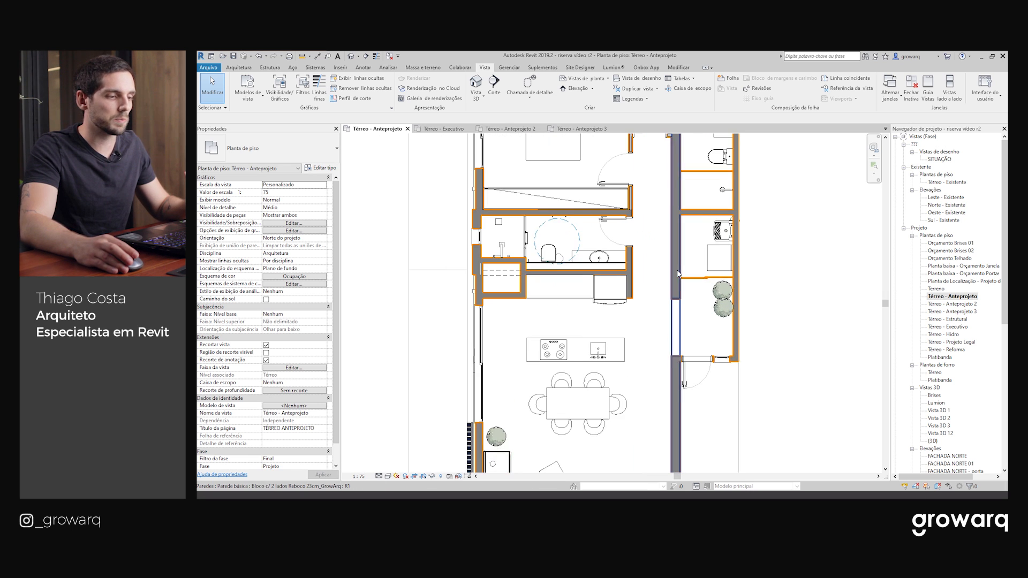
{"action": "left_click", "coordinate": [682, 240]}
{"action": "middle_click_drag", "start_coordinate": [791, 242], "coordinate": [808, 328]}
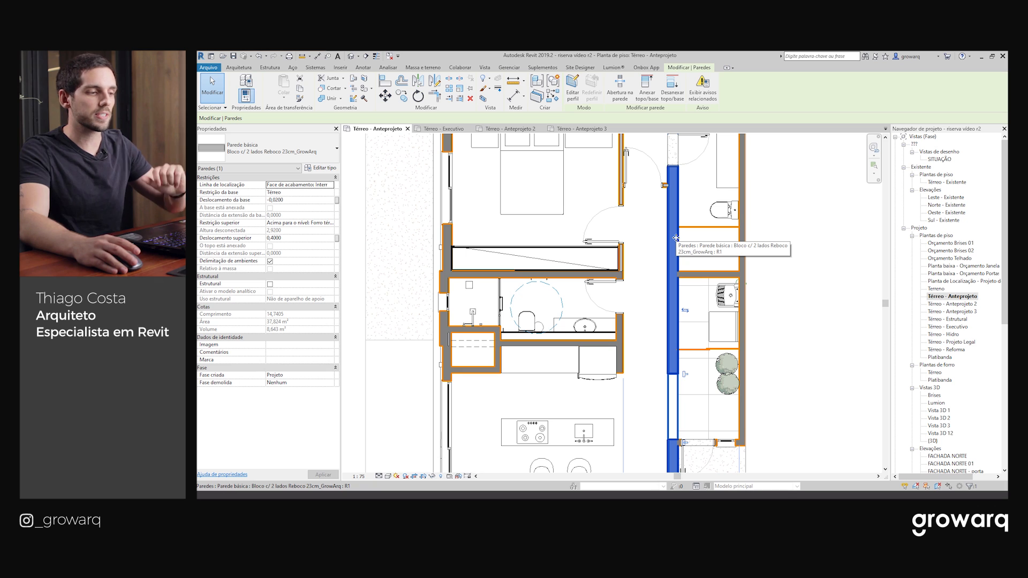
{"action": "right_click", "coordinate": [676, 239]}
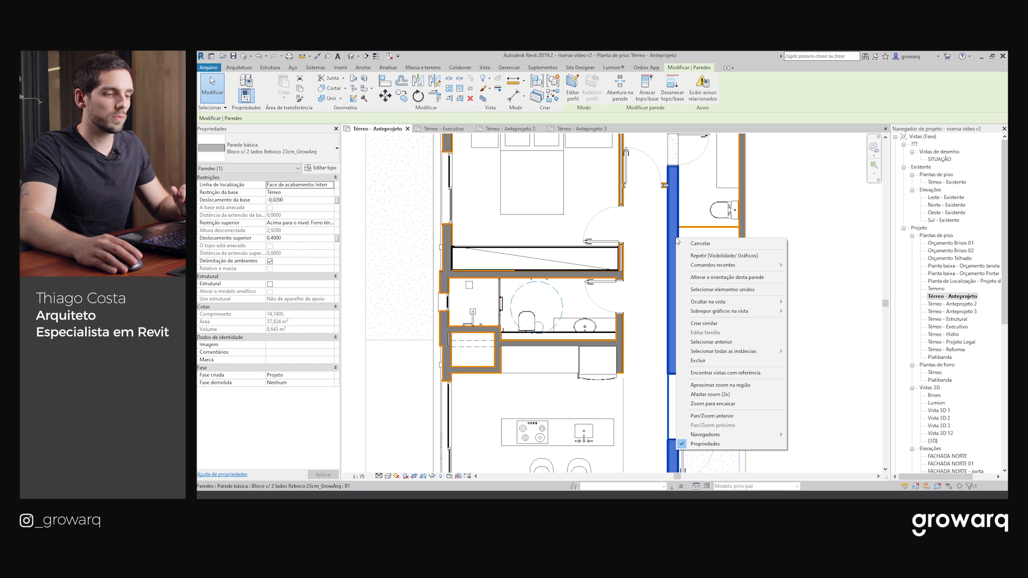
{"action": "mouse_move", "coordinate": [733, 312]}
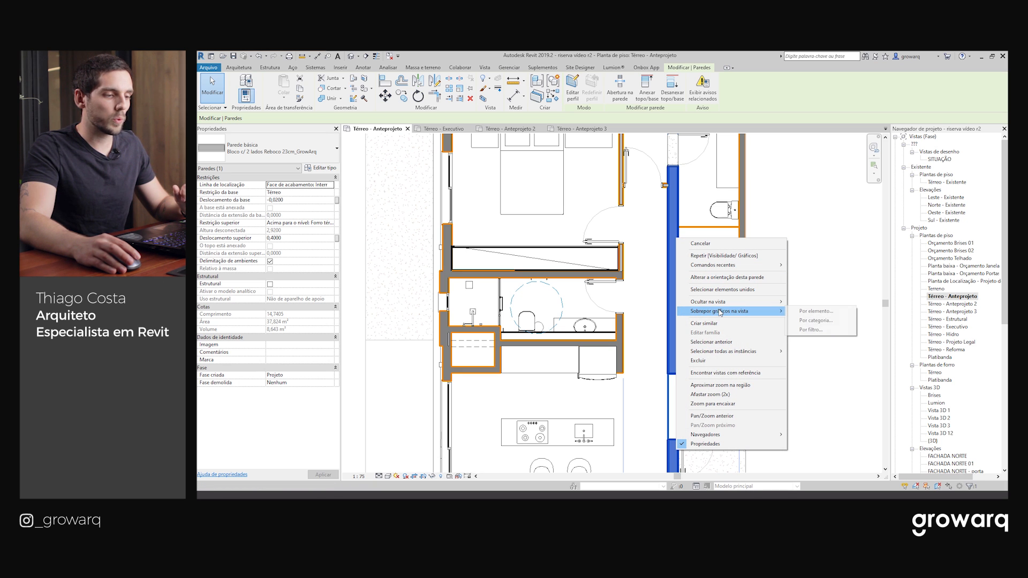
{"action": "left_click", "coordinate": [816, 311]}
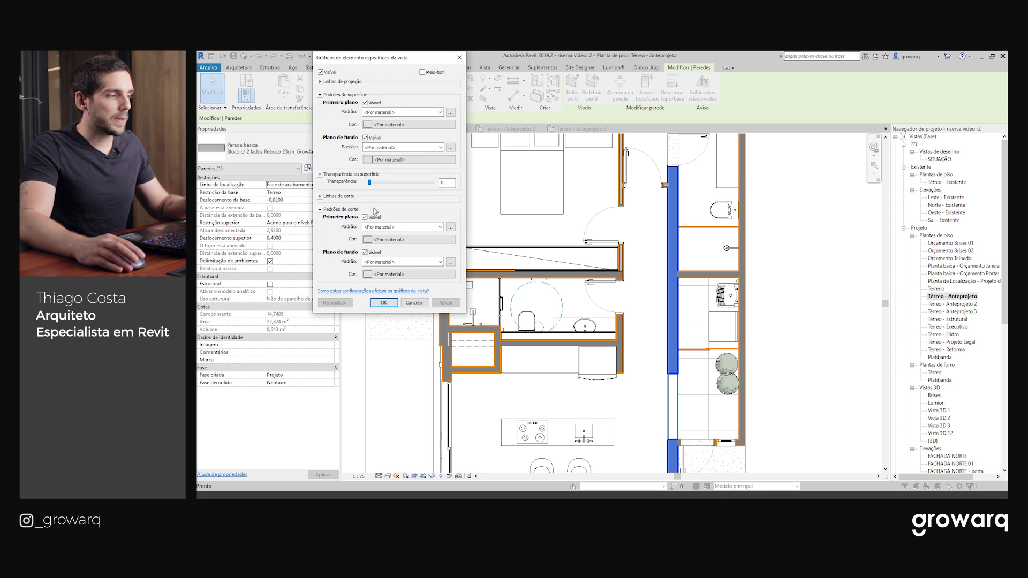
Step: Override the selected wall's cut line colour with blue RGB 000-128-192 and apply it
{"action": "left_click", "coordinate": [321, 197]}
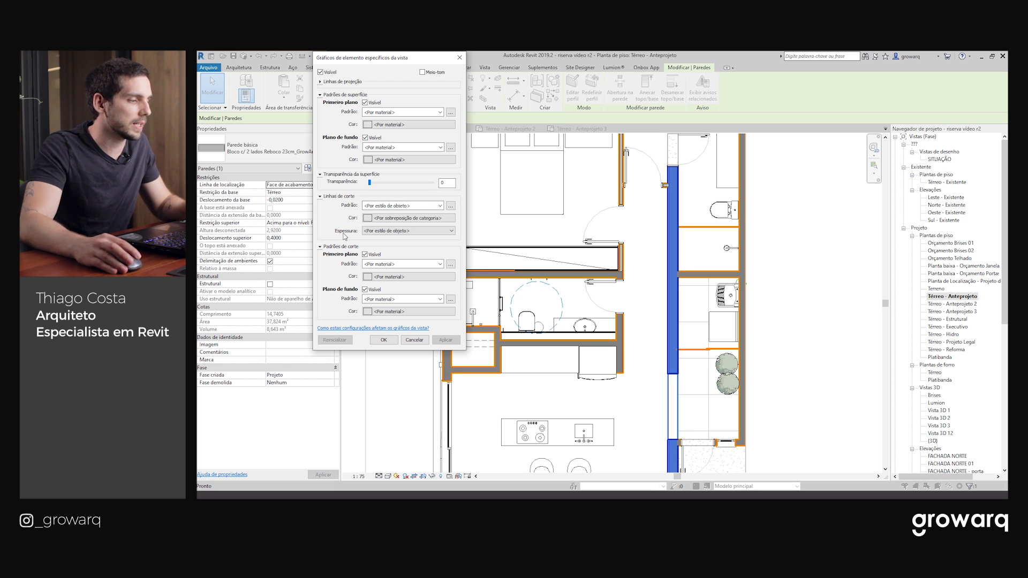
{"action": "left_click", "coordinate": [382, 217]}
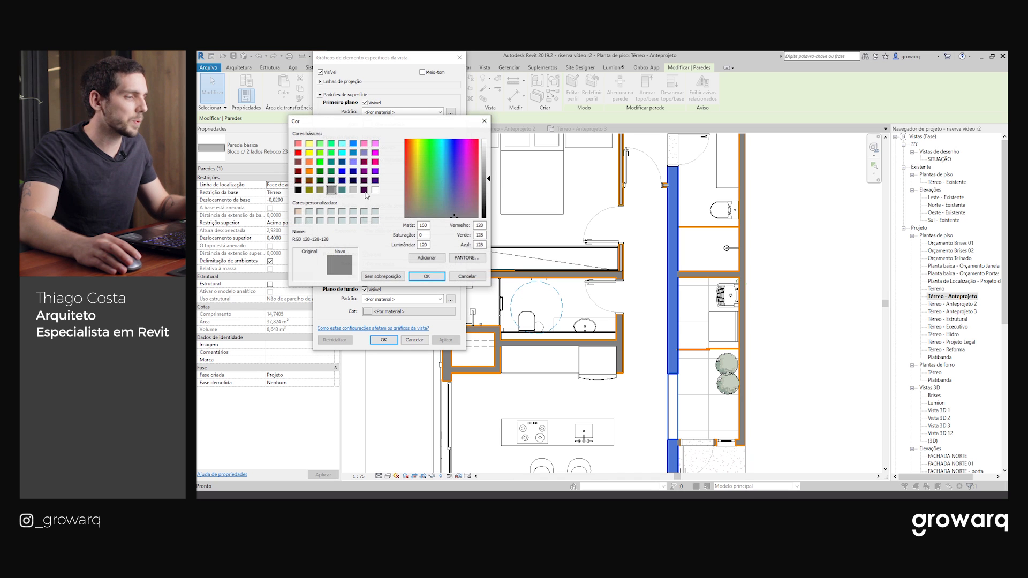
{"action": "left_click", "coordinate": [353, 152]}
{"action": "left_click", "coordinate": [427, 277]}
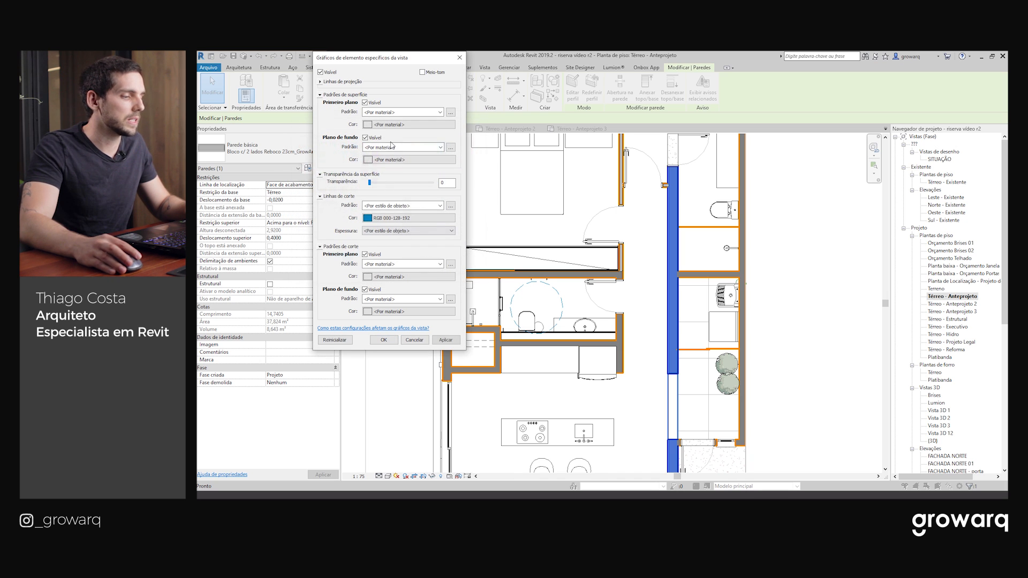
{"action": "left_click", "coordinate": [444, 341]}
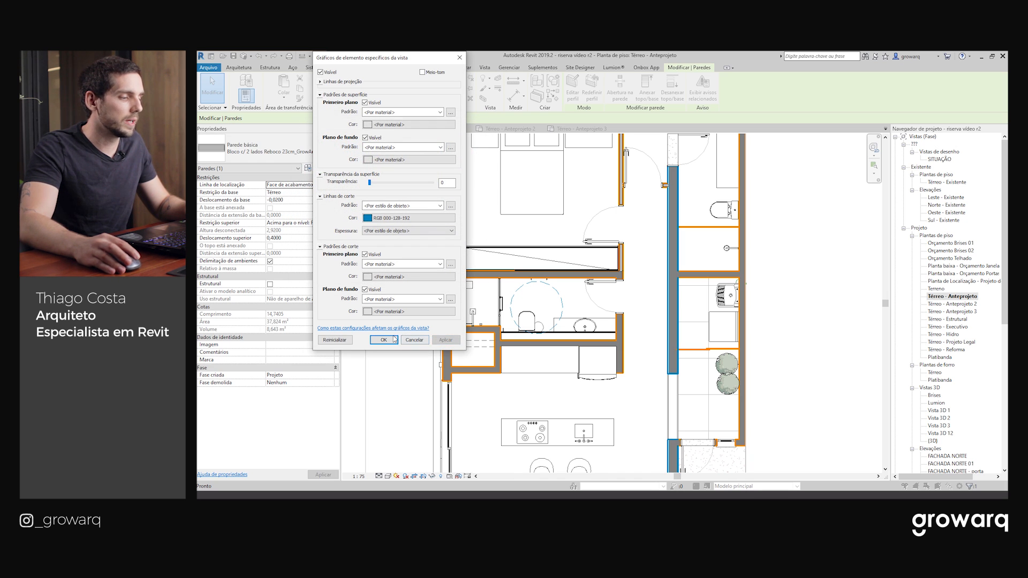
{"action": "left_click", "coordinate": [393, 339]}
Step: Compare the individually overridden wall in Térreo - Anteprojeto with Térreo - Anteprojeto 2 and 3, ending in Térreo - Anteprojeto 2
{"action": "scroll", "coordinate": [630, 331], "scroll_direction": "down", "scroll_amount": 2}
{"action": "middle_click_drag", "start_coordinate": [736, 281], "coordinate": [737, 323]}
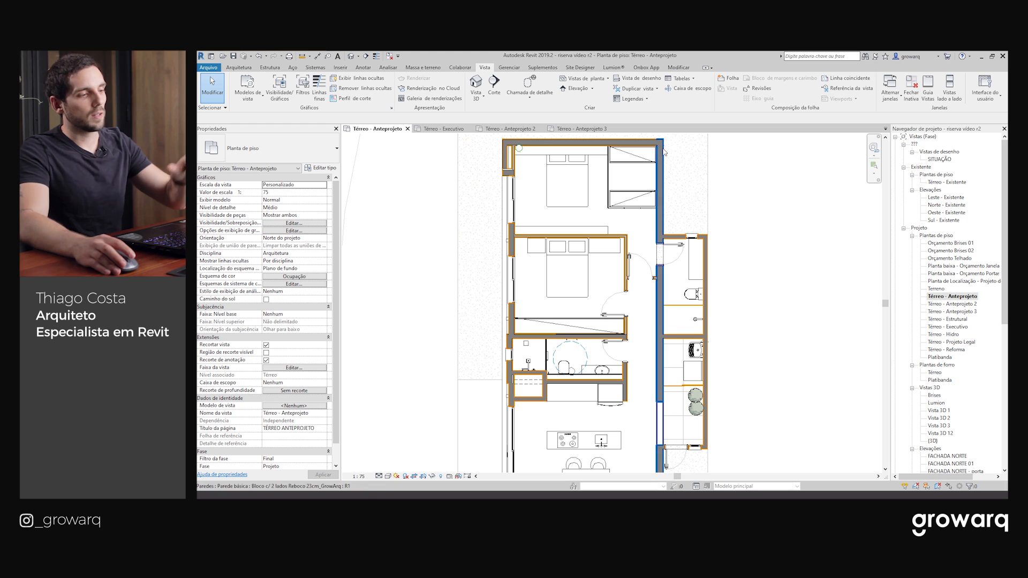
{"action": "middle_click_drag", "start_coordinate": [664, 221], "coordinate": [653, 204]}
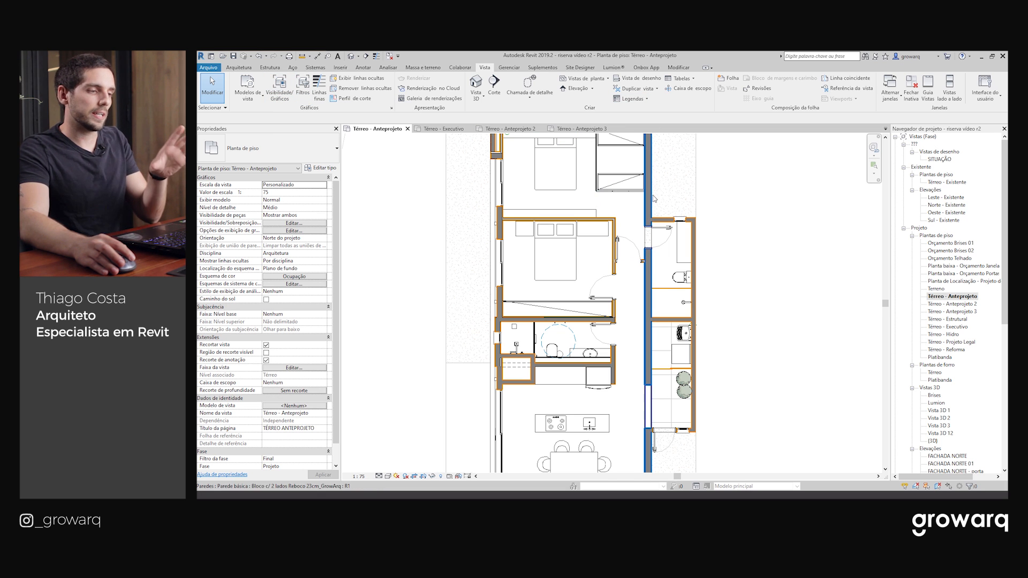
{"action": "double_click", "coordinate": [958, 303]}
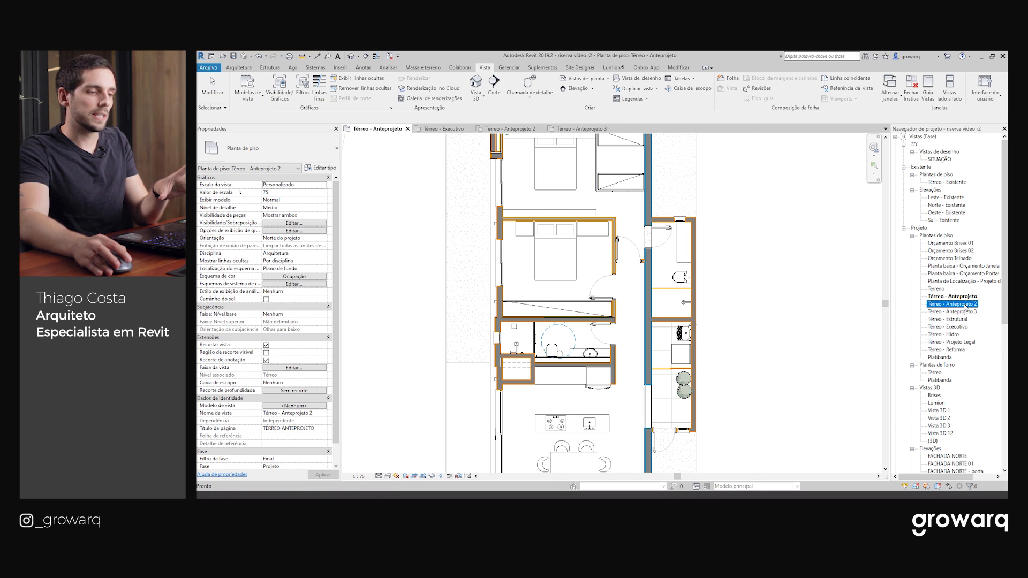
{"action": "double_click", "coordinate": [961, 311]}
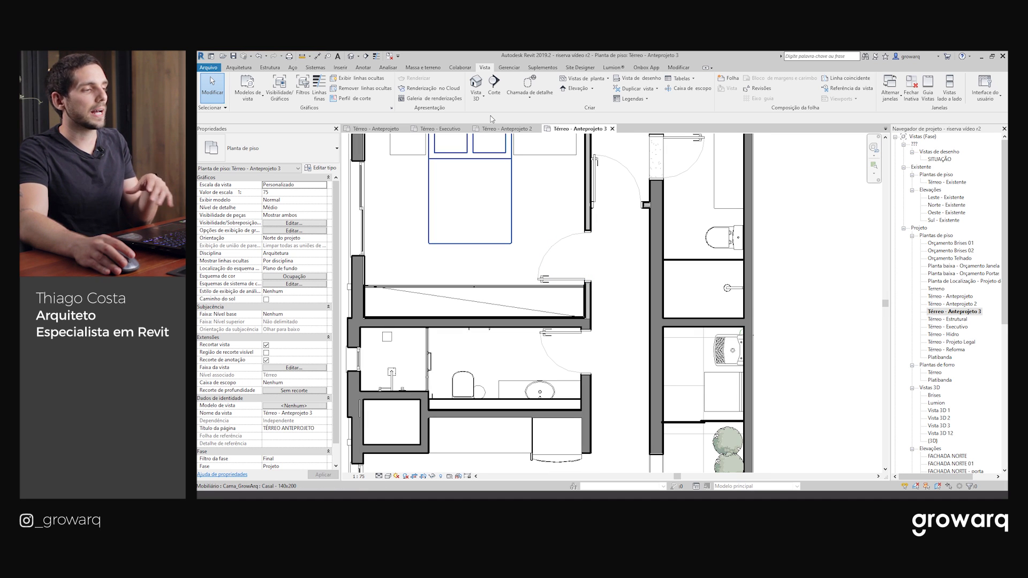
{"action": "left_click", "coordinate": [510, 68]}
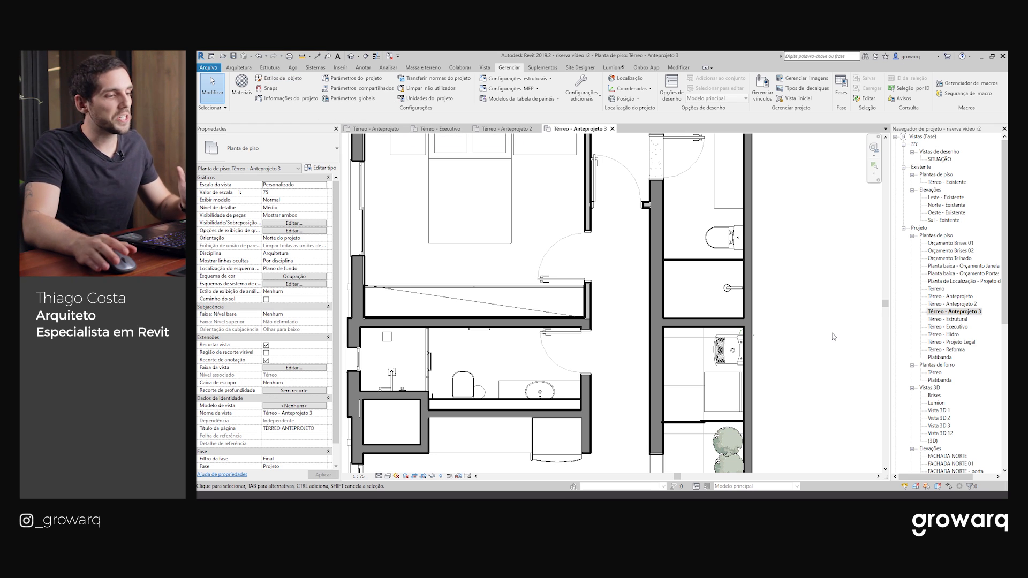
{"action": "double_click", "coordinate": [958, 304]}
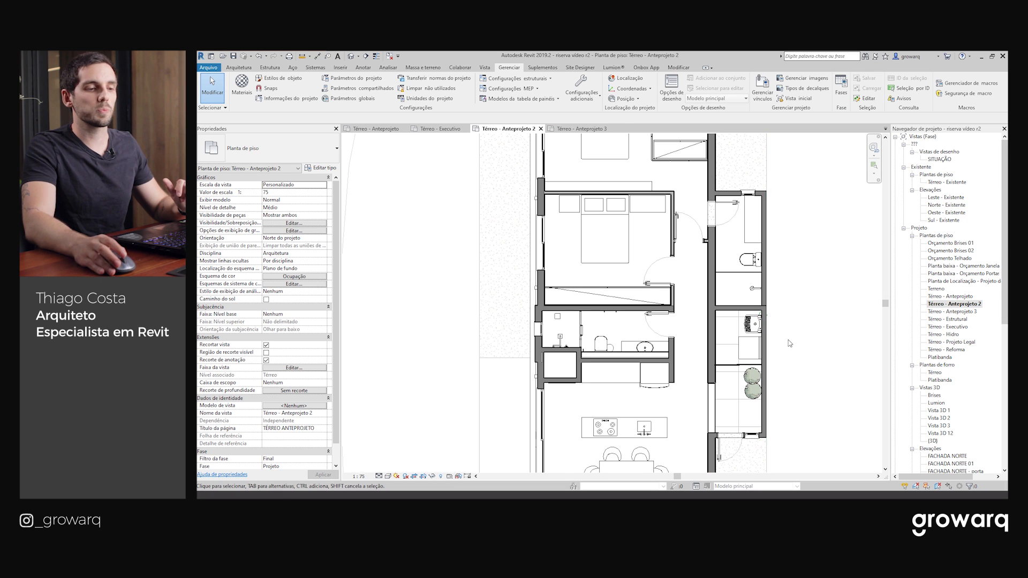
Step: Set the detail level of Térreo - Anteprojeto 2 to Médio and inspect the wall lines around the bathroom door
{"action": "scroll", "coordinate": [765, 281], "scroll_direction": "up", "scroll_amount": 4}
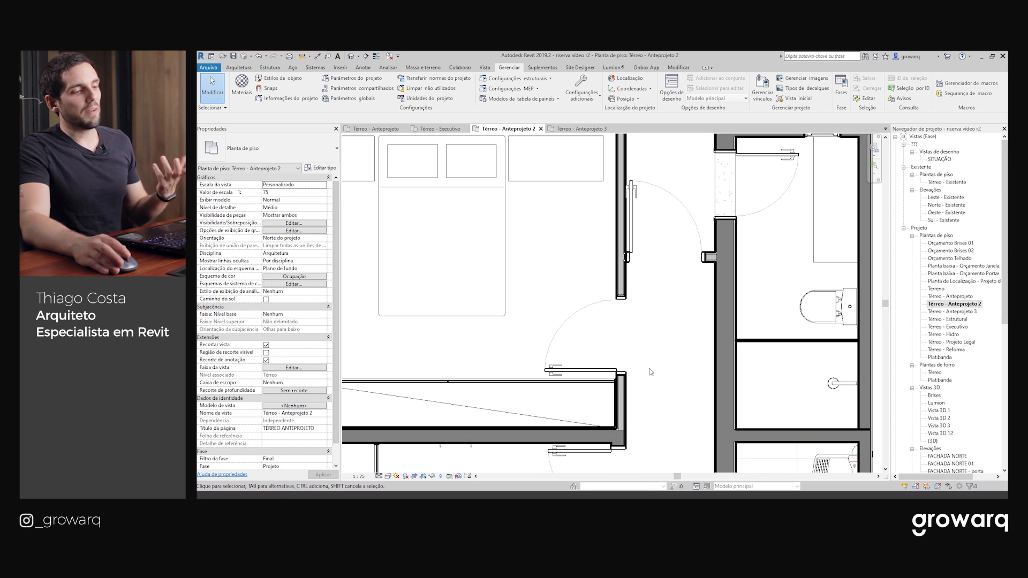
{"action": "left_click", "coordinate": [379, 476]}
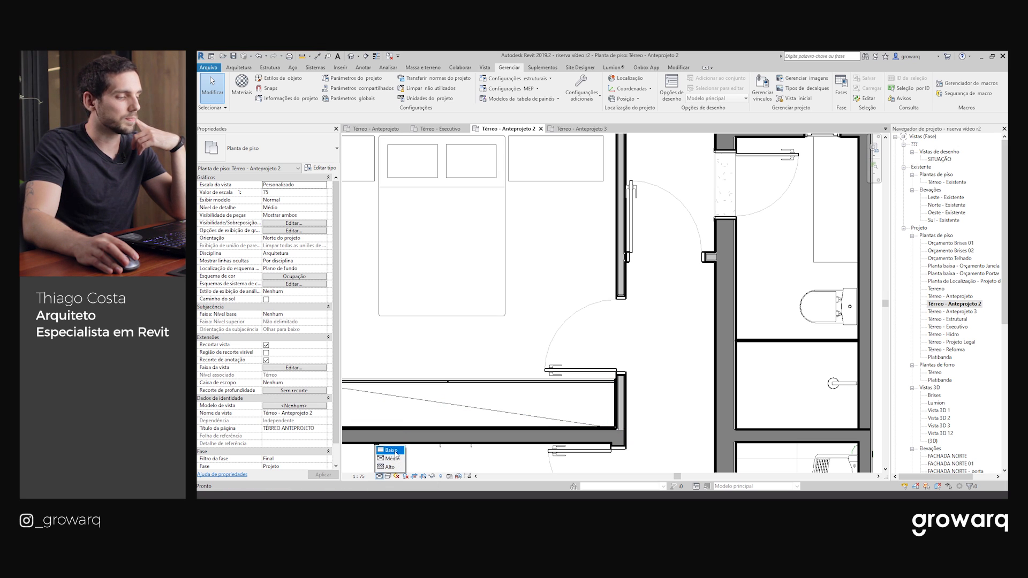
{"action": "left_click", "coordinate": [397, 459]}
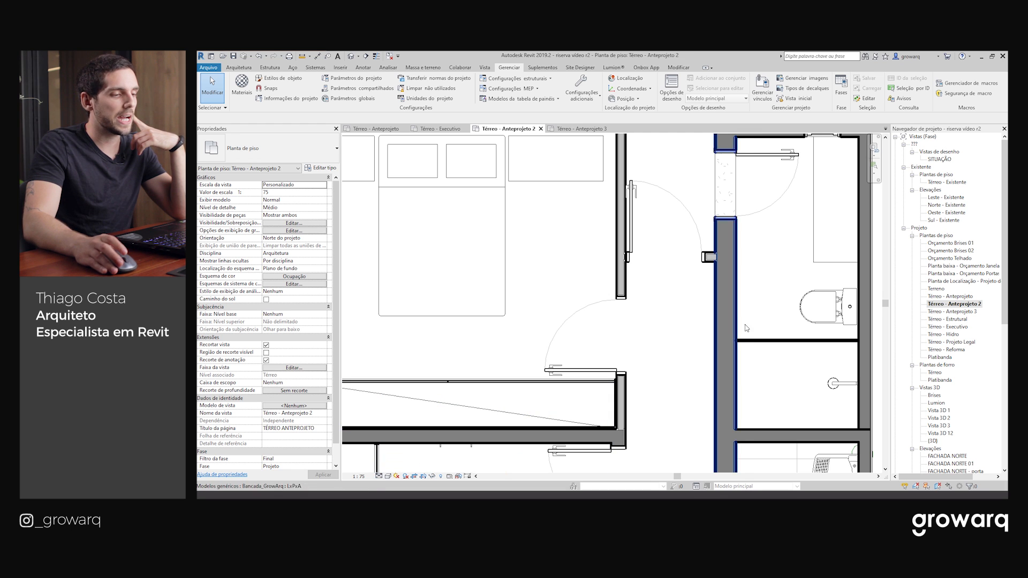
{"action": "scroll", "coordinate": [842, 281], "scroll_direction": "up", "scroll_amount": 4}
{"action": "middle_click_drag", "start_coordinate": [831, 248], "coordinate": [772, 459]}
{"action": "scroll", "coordinate": [471, 262], "scroll_direction": "up", "scroll_amount": 3}
{"action": "scroll", "coordinate": [534, 284], "scroll_direction": "down", "scroll_amount": 5}
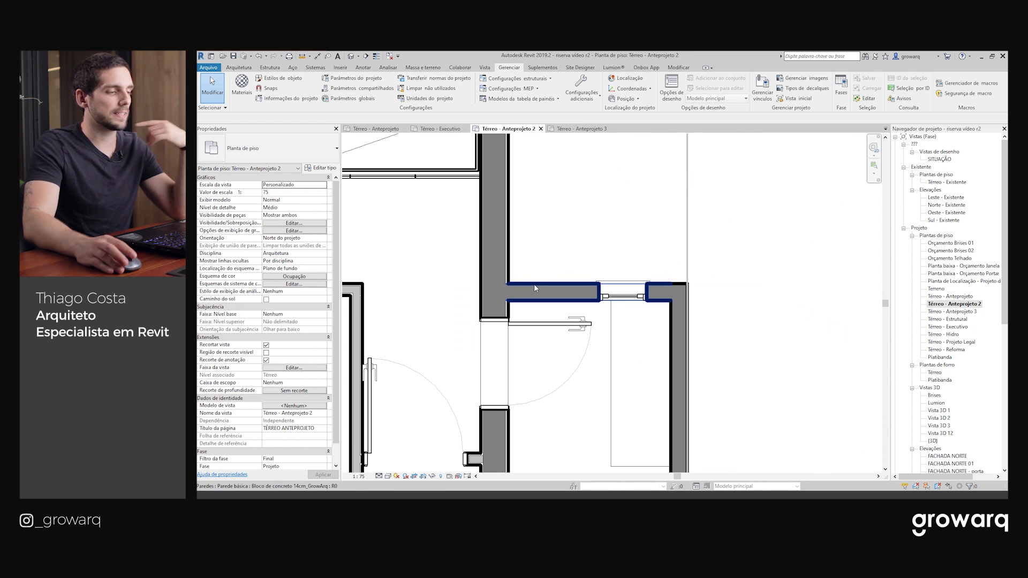
{"action": "middle_click_drag", "start_coordinate": [564, 315], "coordinate": [770, 226]}
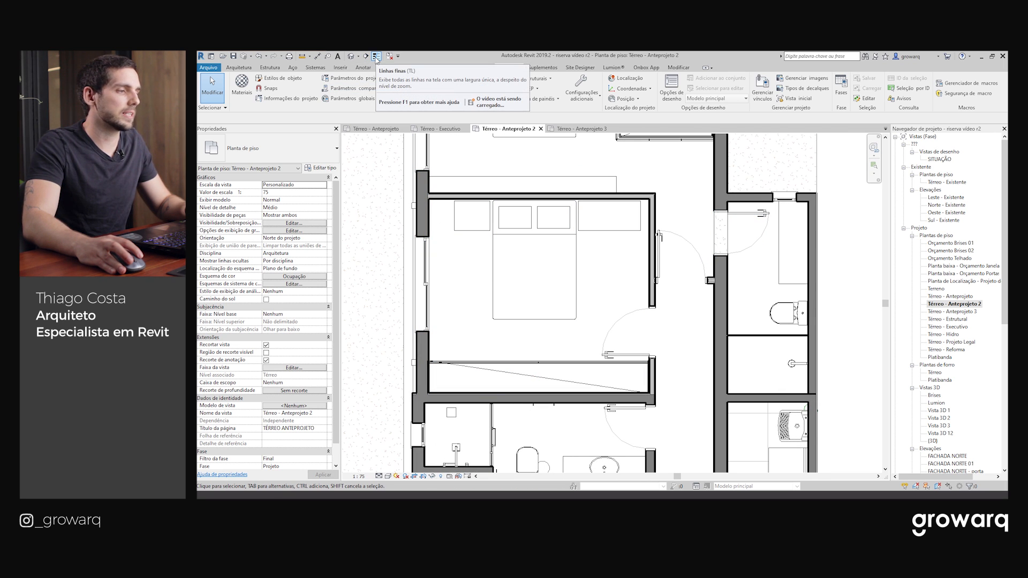
Step: Turn on Thin Lines to inspect the bedroom wall corner up close, and switch back to the real line weights
{"action": "left_click", "coordinate": [376, 57]}
{"action": "scroll", "coordinate": [662, 208], "scroll_direction": "up", "scroll_amount": 1}
{"action": "scroll", "coordinate": [662, 208], "scroll_direction": "up", "scroll_amount": 3}
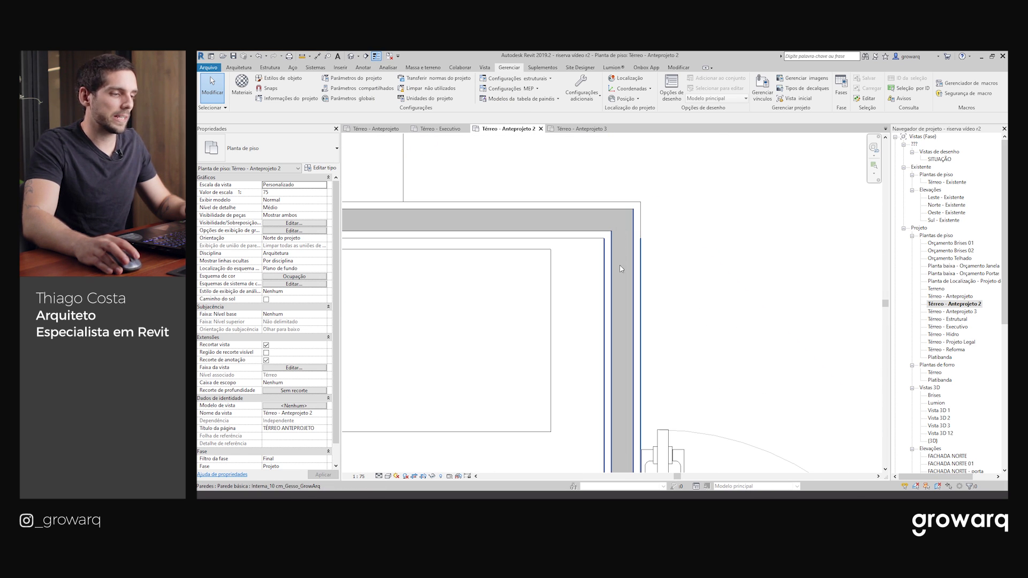
{"action": "scroll", "coordinate": [618, 262], "scroll_direction": "down", "scroll_amount": 3}
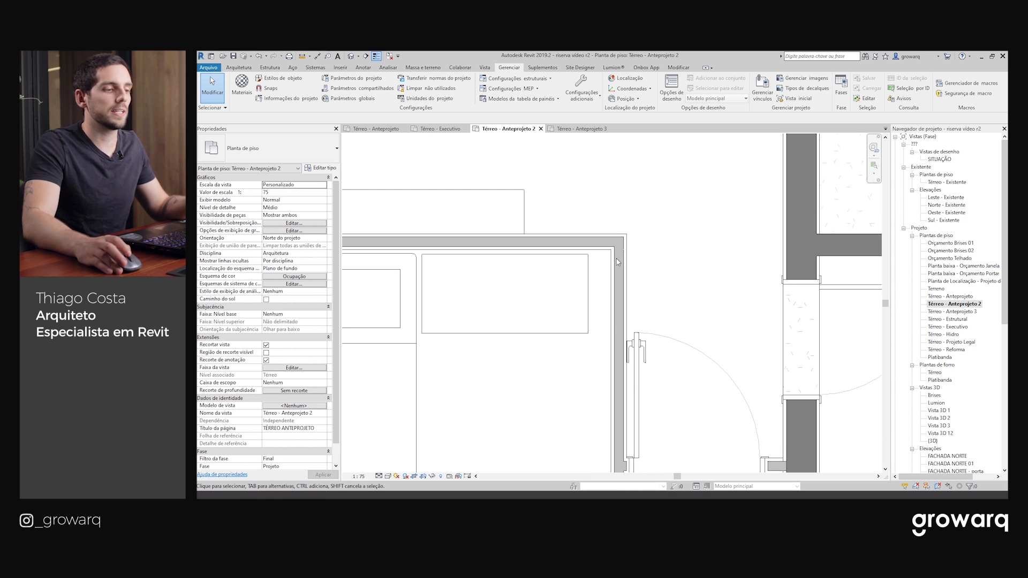
{"action": "scroll", "coordinate": [616, 257], "scroll_direction": "up", "scroll_amount": 3}
{"action": "scroll", "coordinate": [610, 256], "scroll_direction": "up", "scroll_amount": 2}
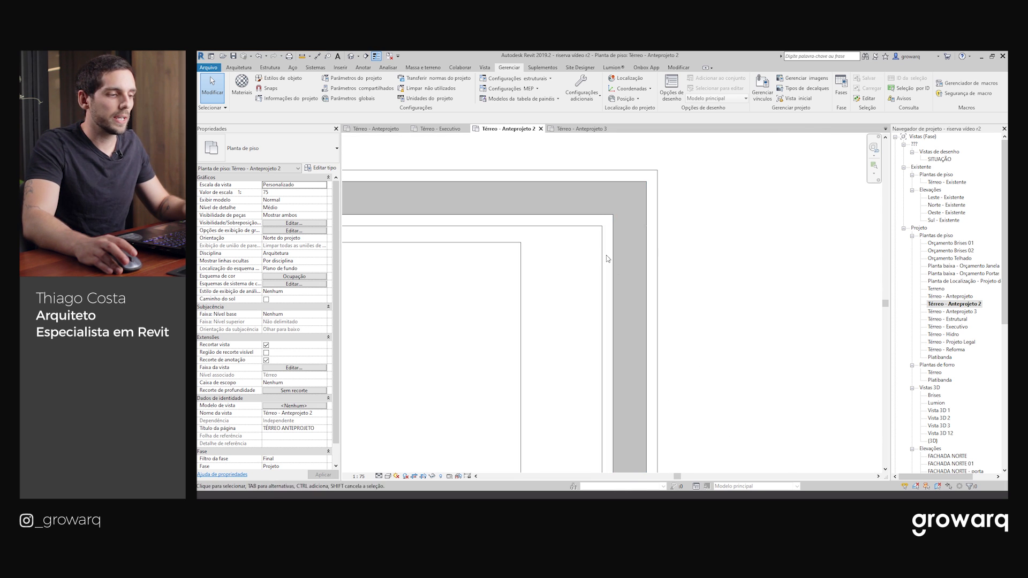
{"action": "scroll", "coordinate": [610, 271], "scroll_direction": "down", "scroll_amount": 4}
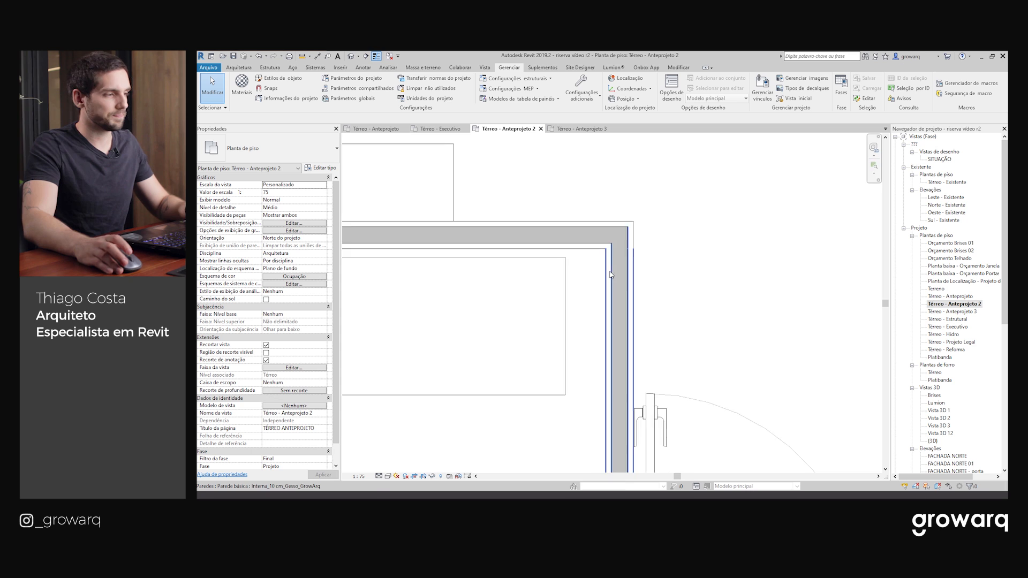
{"action": "scroll", "coordinate": [510, 208], "scroll_direction": "down", "scroll_amount": 3}
{"action": "scroll", "coordinate": [696, 268], "scroll_direction": "down", "scroll_amount": 2}
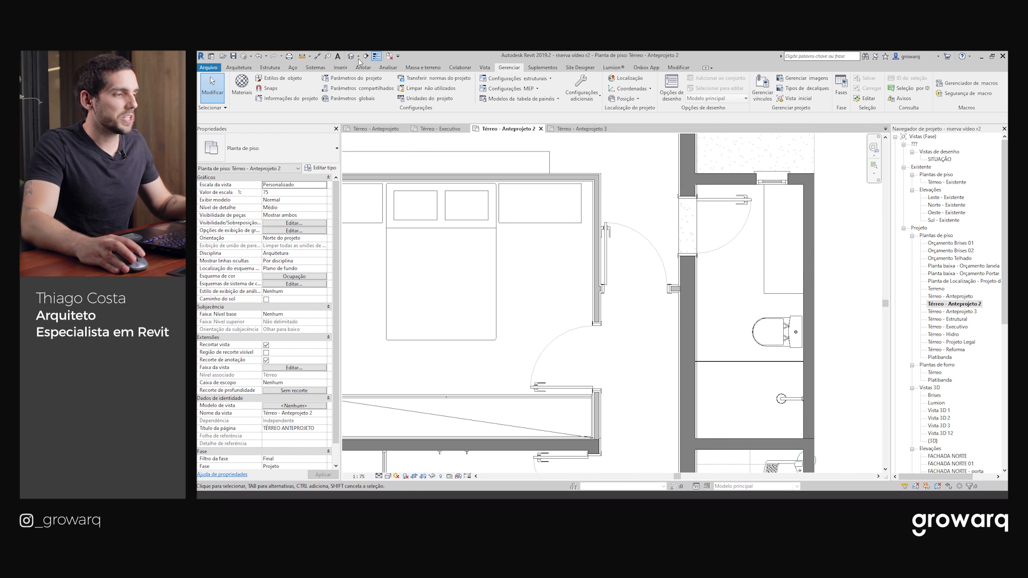
{"action": "left_click", "coordinate": [377, 58]}
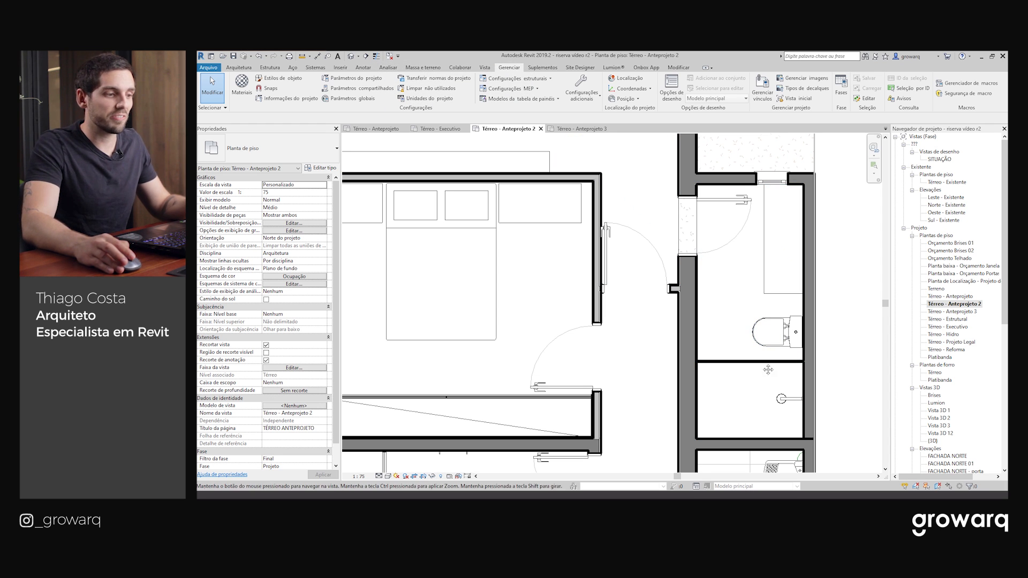
Step: Examine the wall and door line weights around the corridor and across the plan at different zoom levels
{"action": "scroll", "coordinate": [672, 246], "scroll_direction": "up", "scroll_amount": 6}
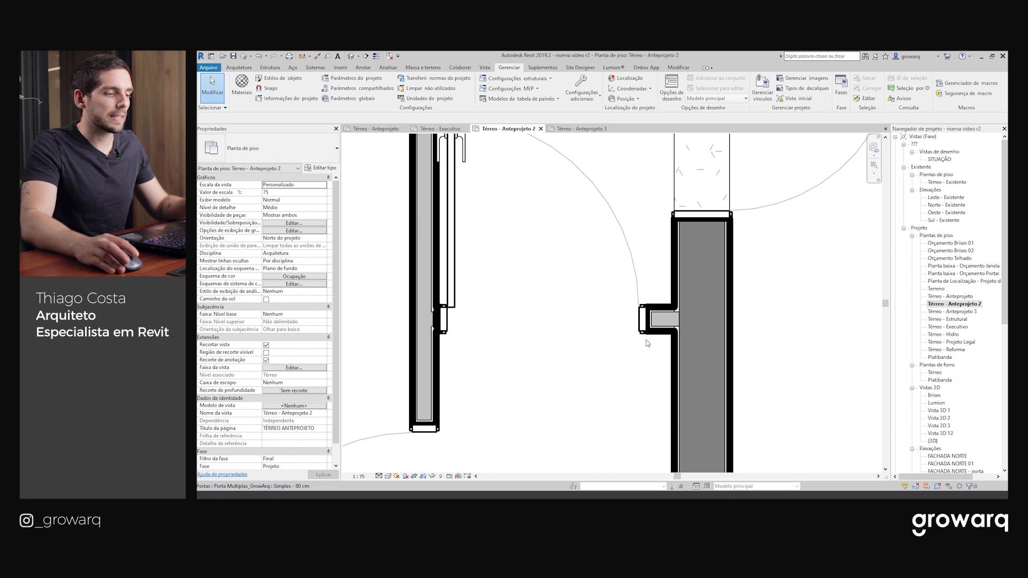
{"action": "scroll", "coordinate": [670, 381], "scroll_direction": "down", "scroll_amount": 3}
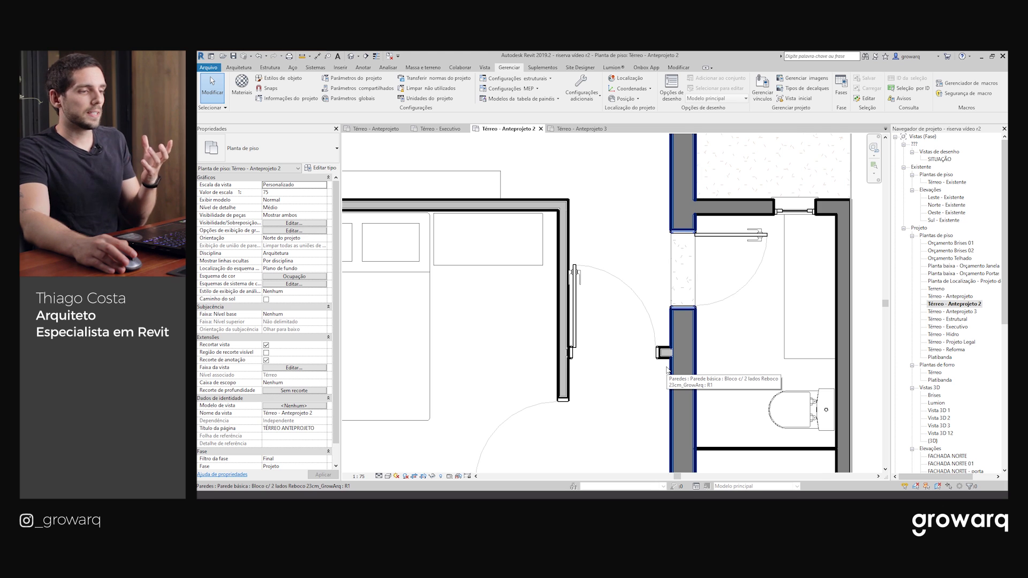
{"action": "scroll", "coordinate": [667, 370], "scroll_direction": "down", "scroll_amount": 1}
{"action": "scroll", "coordinate": [668, 370], "scroll_direction": "down", "scroll_amount": 1}
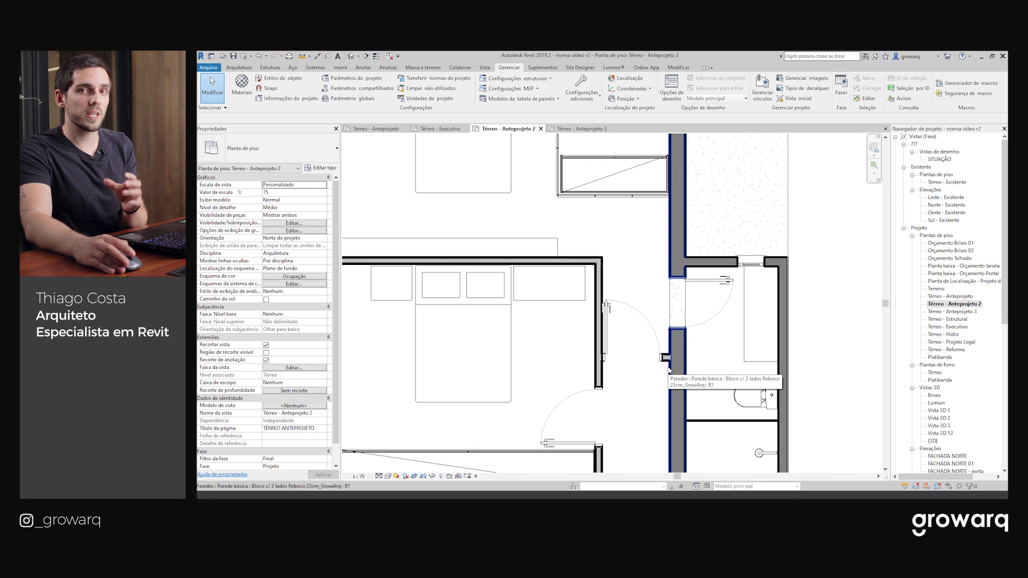
{"action": "scroll", "coordinate": [668, 369], "scroll_direction": "down", "scroll_amount": 1}
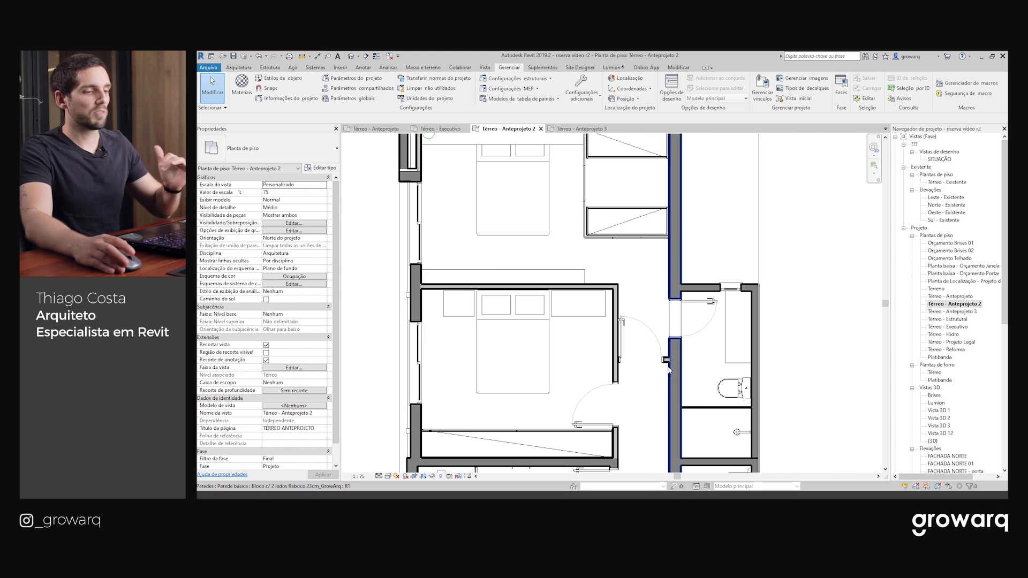
{"action": "middle_click_drag", "start_coordinate": [668, 369], "coordinate": [643, 292]}
{"action": "scroll", "coordinate": [662, 301], "scroll_direction": "down", "scroll_amount": 2}
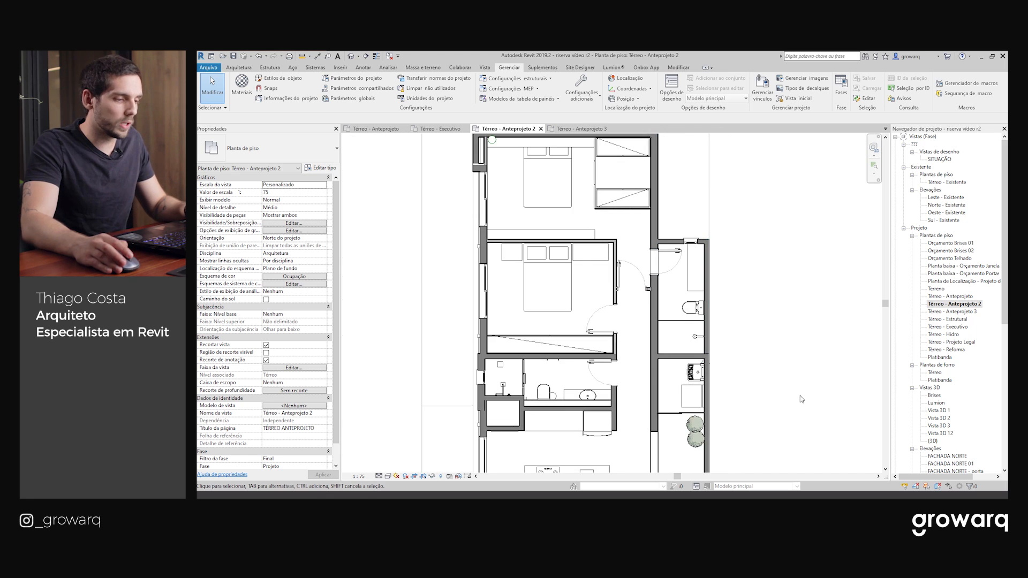
{"action": "middle_click_drag", "start_coordinate": [801, 399], "coordinate": [772, 333]}
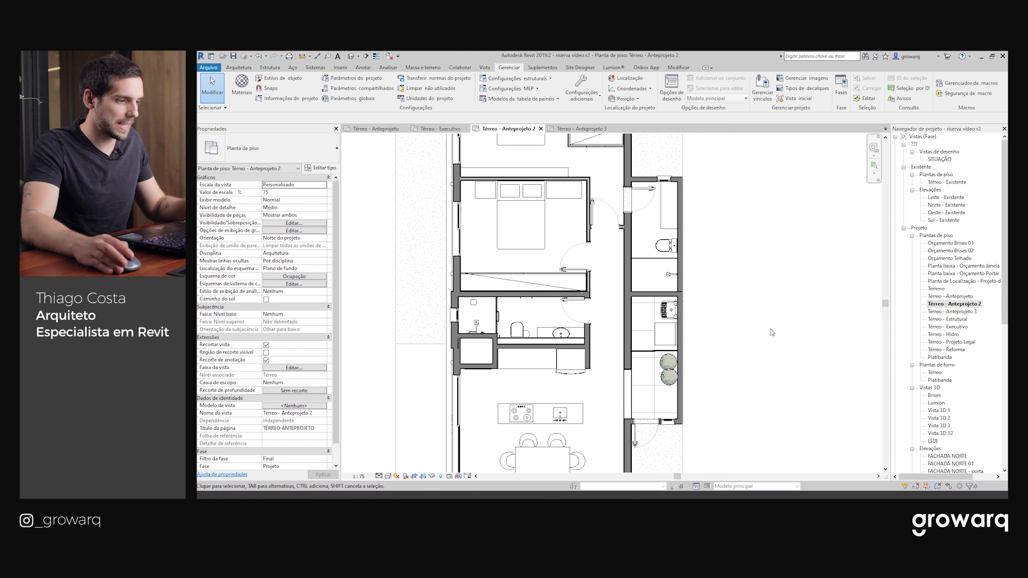
{"action": "scroll", "coordinate": [494, 336], "scroll_direction": "up", "scroll_amount": 1}
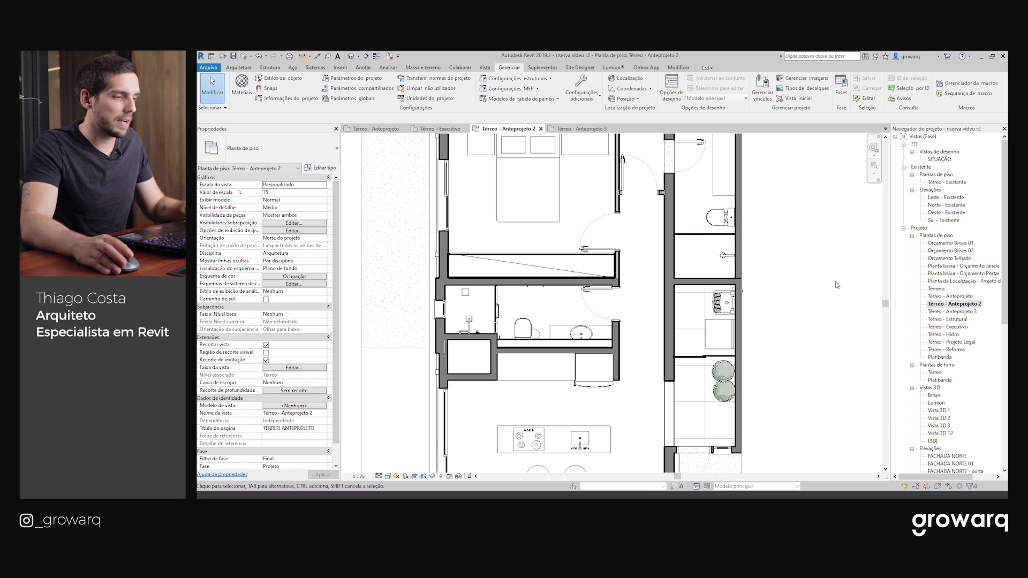
{"action": "key", "text": "v"}
{"action": "key", "text": "g"}
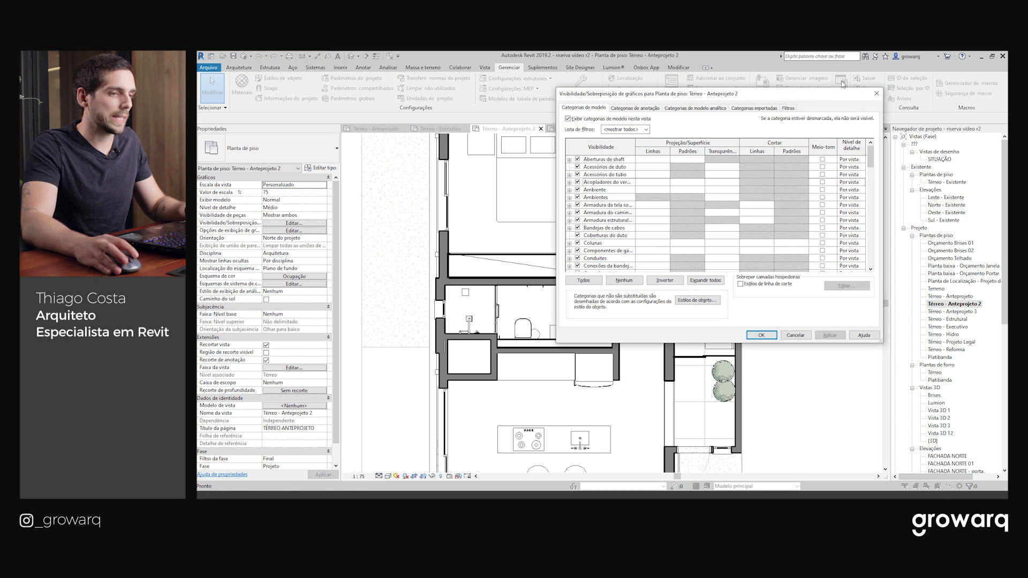
{"action": "left_click", "coordinate": [877, 94]}
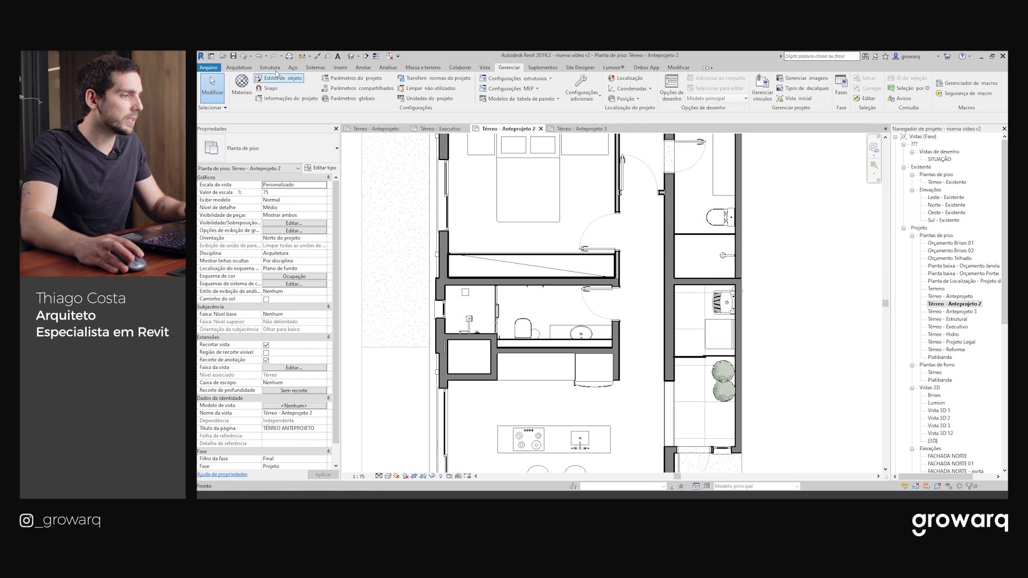
Step: Enable the host layer cut line style override in the visibility graphics of Térreo - Anteprojeto 2 and open its line styles
{"action": "left_click", "coordinate": [484, 68]}
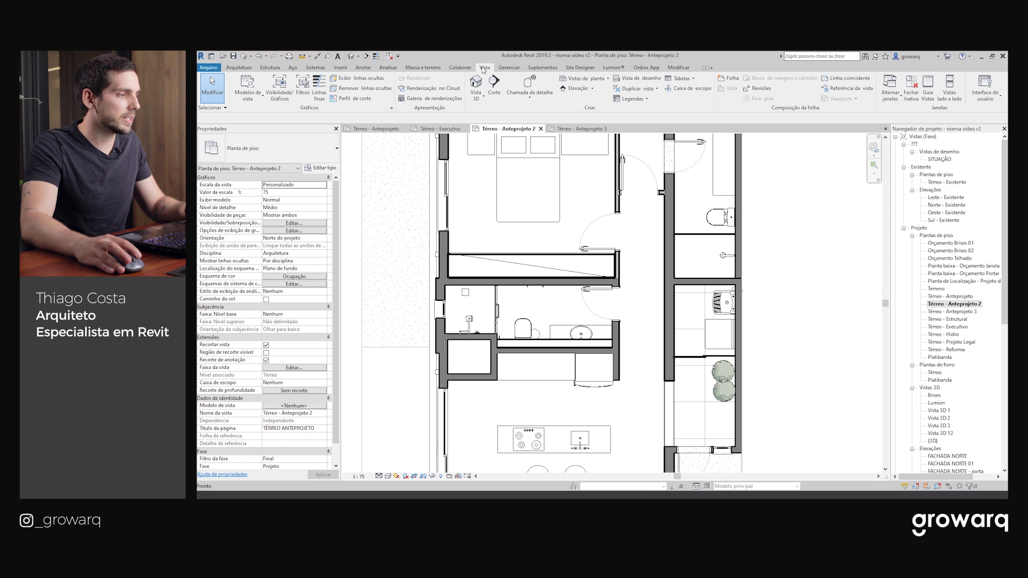
{"action": "left_click", "coordinate": [280, 87]}
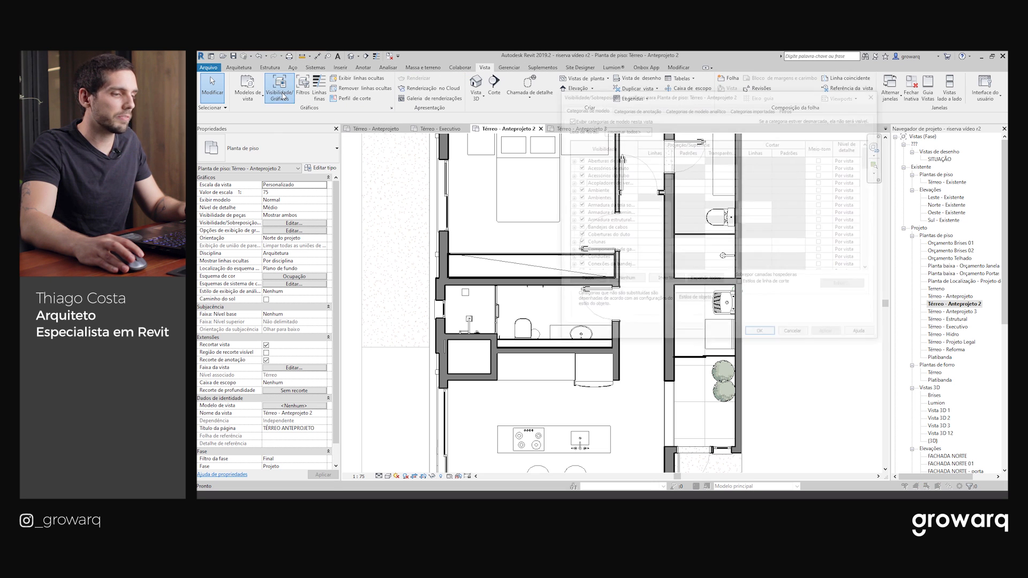
{"action": "left_click_drag", "start_coordinate": [635, 94], "coordinate": [387, 58]}
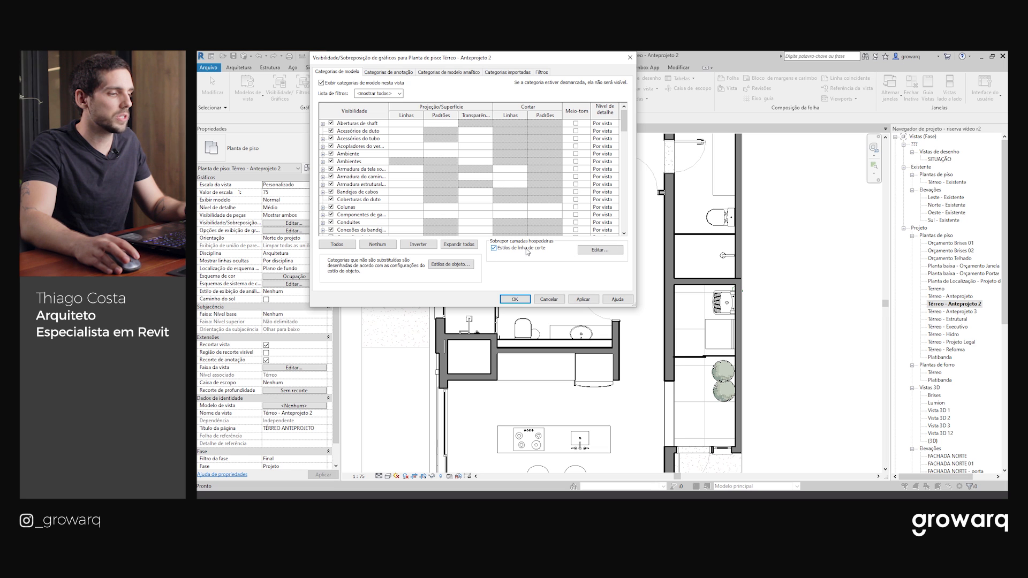
{"action": "left_click", "coordinate": [600, 250]}
{"action": "left_click_drag", "start_coordinate": [493, 122], "coordinate": [774, 99]}
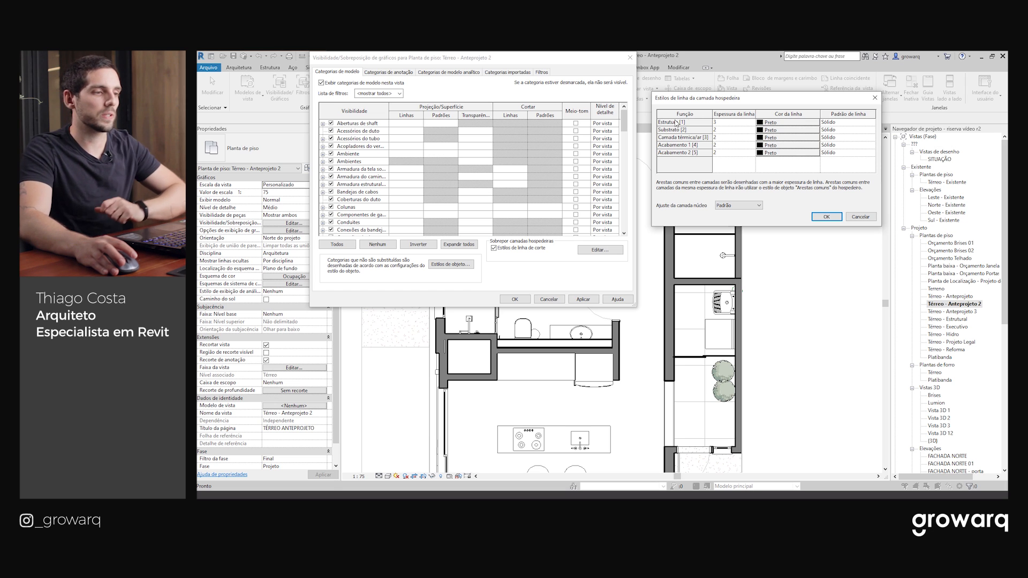
Step: Set the line weights of Acabamento 1 [4] and Acabamento 2 [5] to 1 and apply the override to the view
{"action": "left_click", "coordinate": [752, 147]}
{"action": "left_click", "coordinate": [721, 158]}
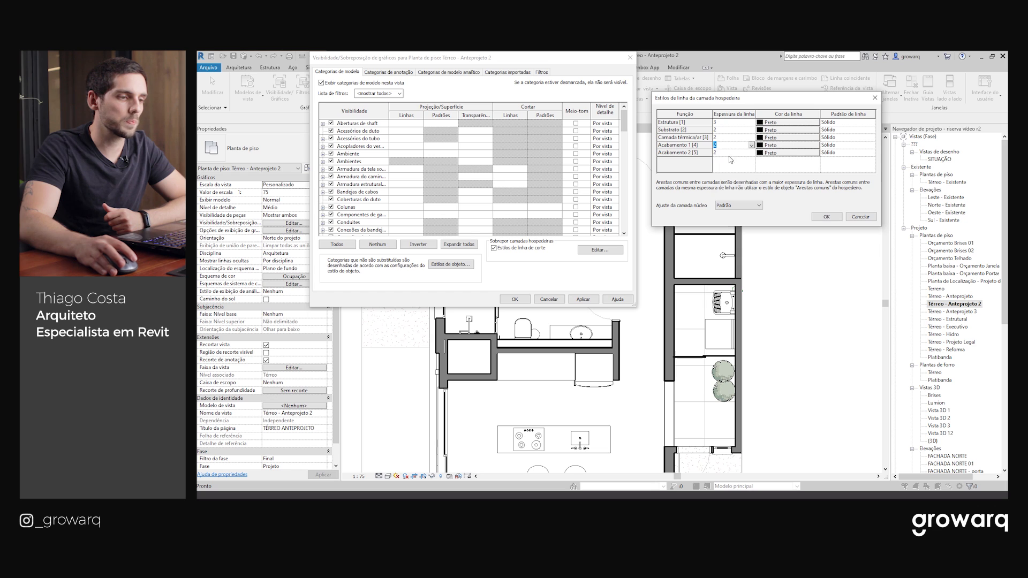
{"action": "left_click", "coordinate": [753, 155]}
{"action": "left_click", "coordinate": [720, 161]}
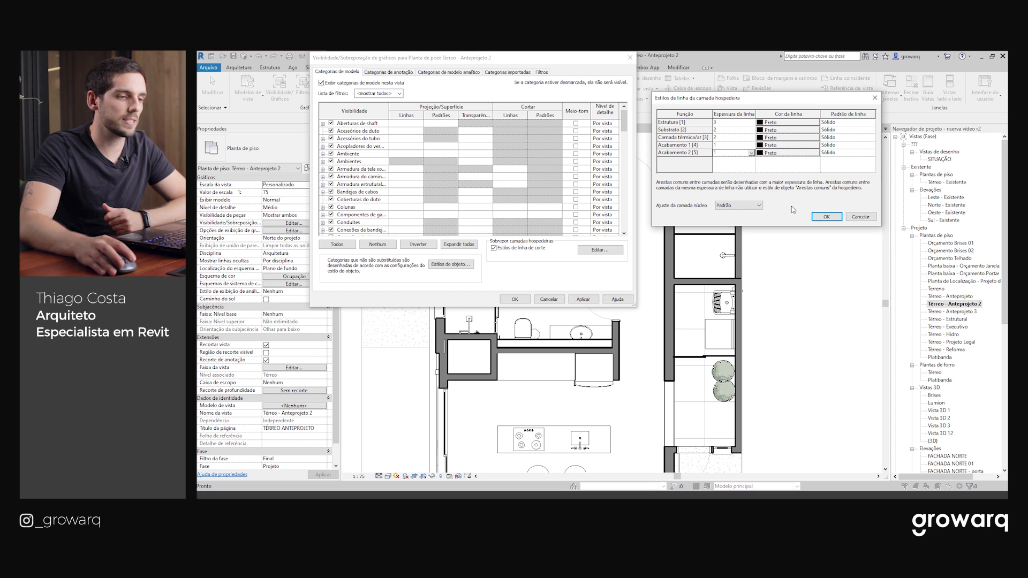
{"action": "left_click", "coordinate": [825, 218]}
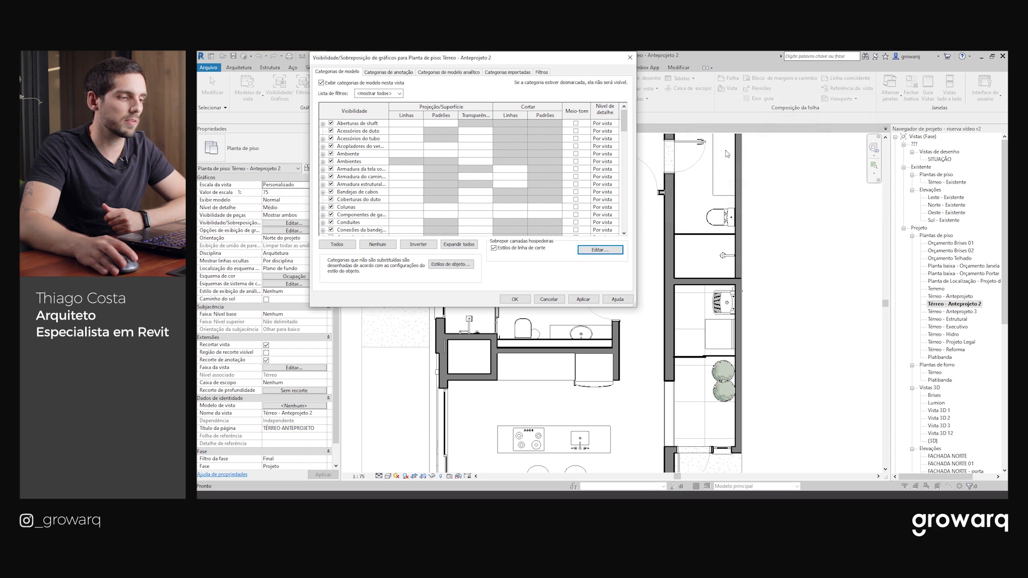
{"action": "left_click", "coordinate": [588, 299]}
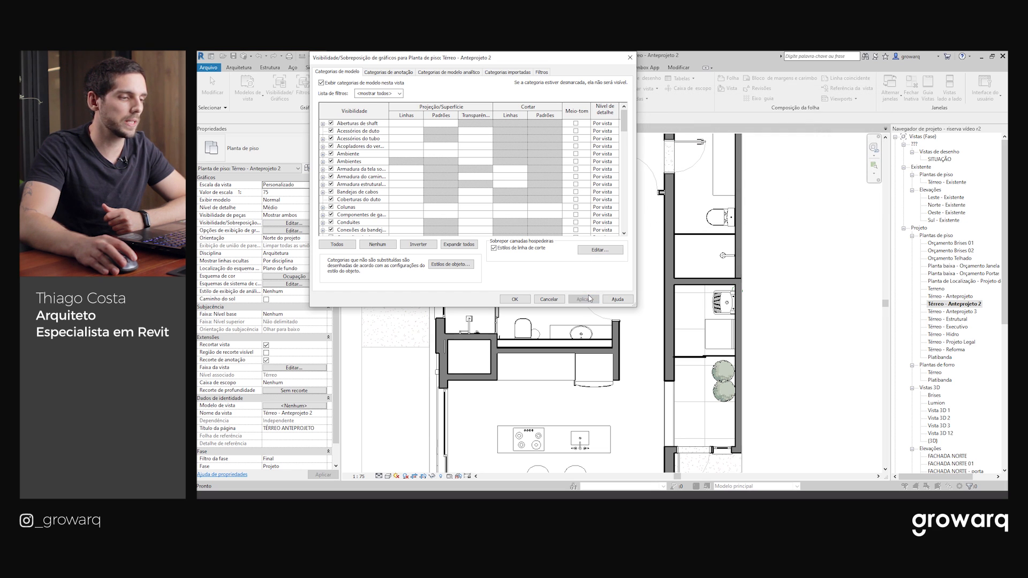
{"action": "left_click", "coordinate": [514, 300]}
Step: Inspect the wall outlines beside the corridor and open the layer structure of the Bloco c/ 2 lados Reboco 23cm_GrowArq wall type
{"action": "scroll", "coordinate": [654, 287], "scroll_direction": "up", "scroll_amount": 8}
{"action": "scroll", "coordinate": [649, 278], "scroll_direction": "down", "scroll_amount": 2}
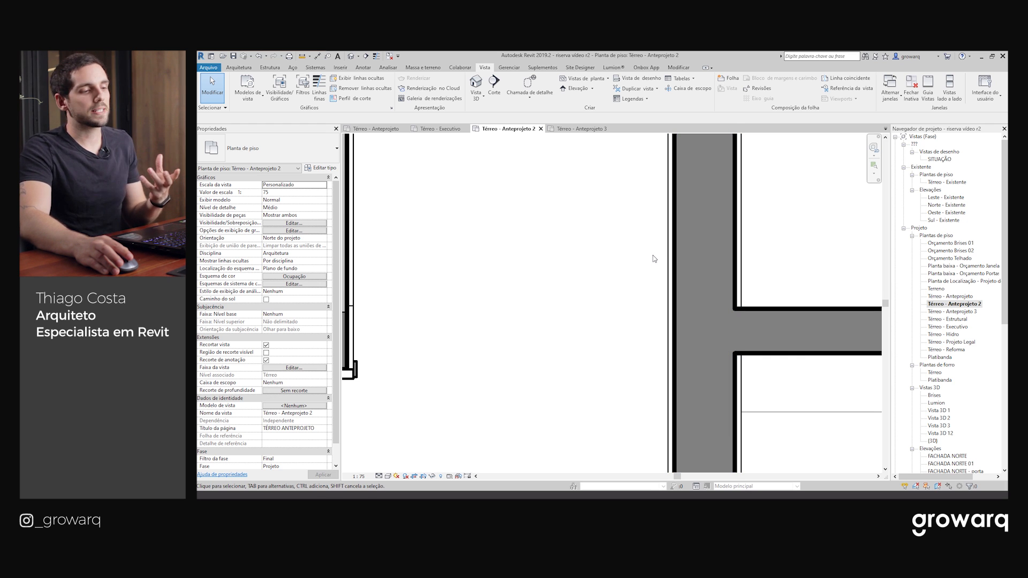
{"action": "scroll", "coordinate": [658, 258], "scroll_direction": "down", "scroll_amount": 3}
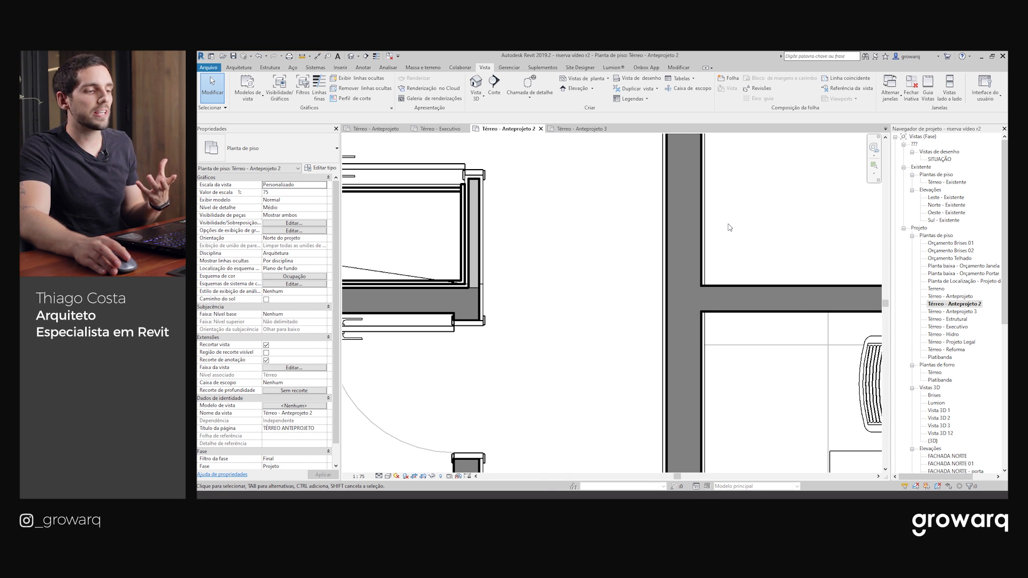
{"action": "scroll", "coordinate": [729, 228], "scroll_direction": "down", "scroll_amount": 2}
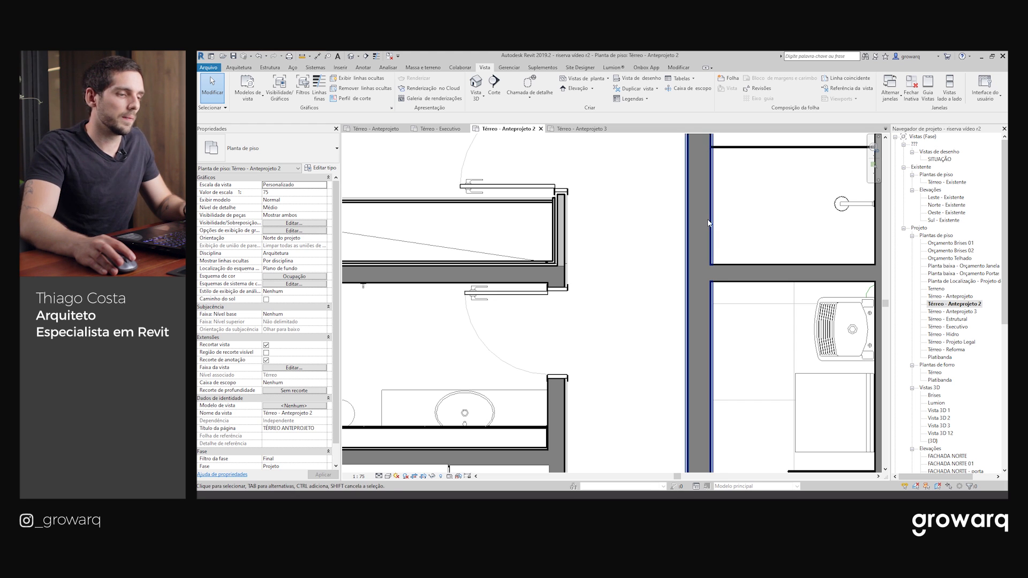
{"action": "scroll", "coordinate": [707, 249], "scroll_direction": "up", "scroll_amount": 2}
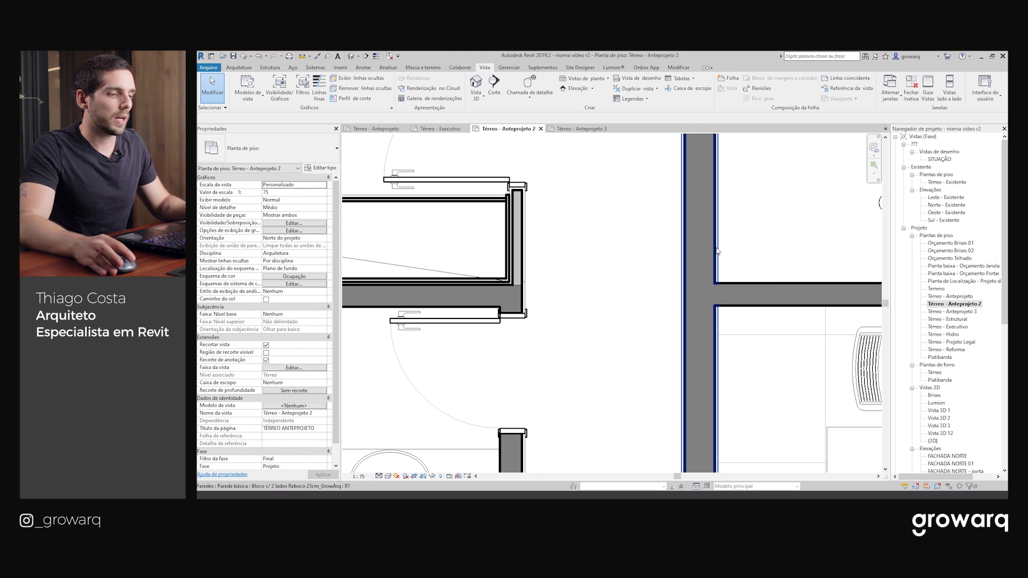
{"action": "left_click", "coordinate": [682, 251]}
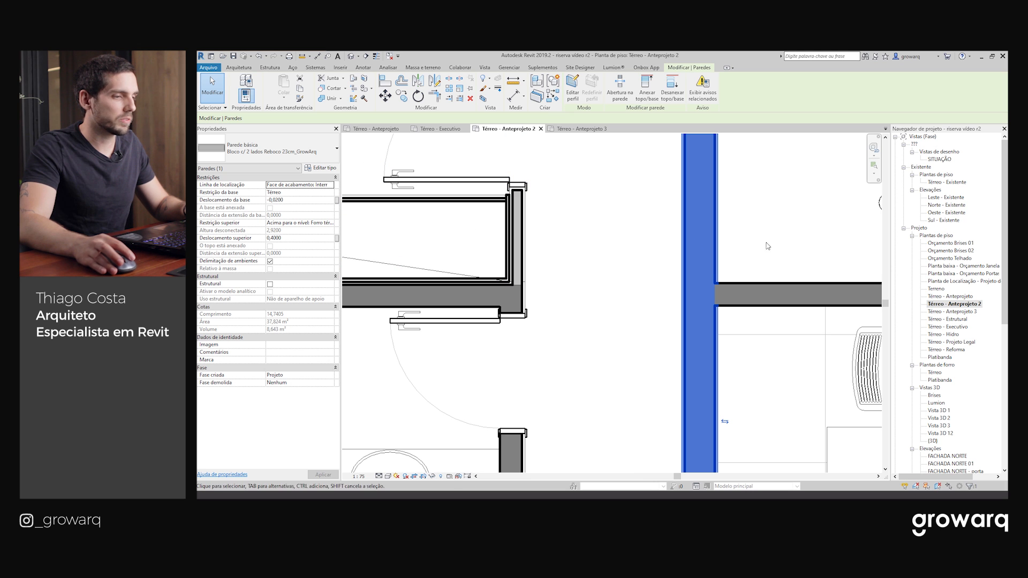
{"action": "left_click", "coordinate": [325, 168]}
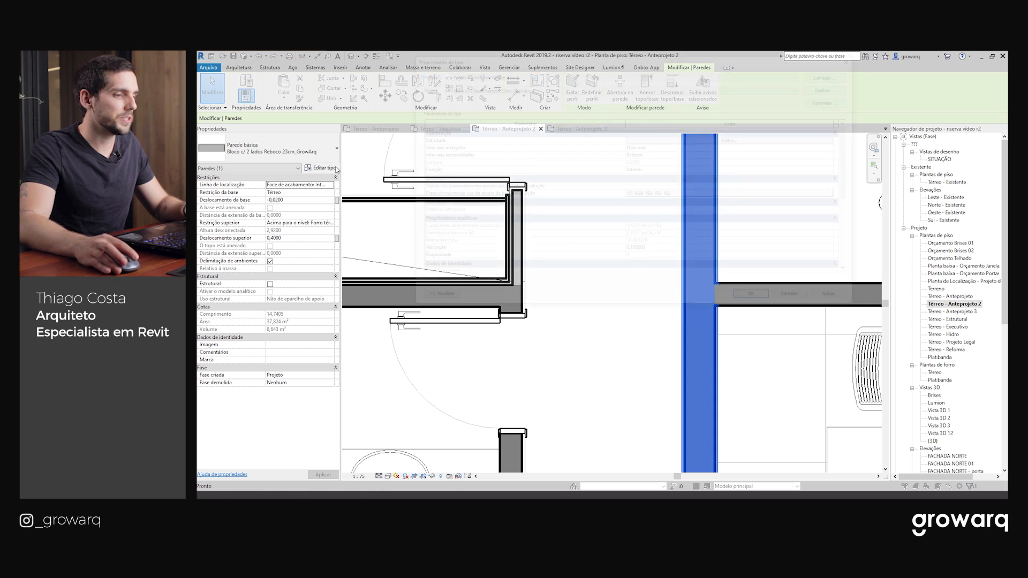
{"action": "left_click_drag", "start_coordinate": [456, 117], "coordinate": [433, 123]}
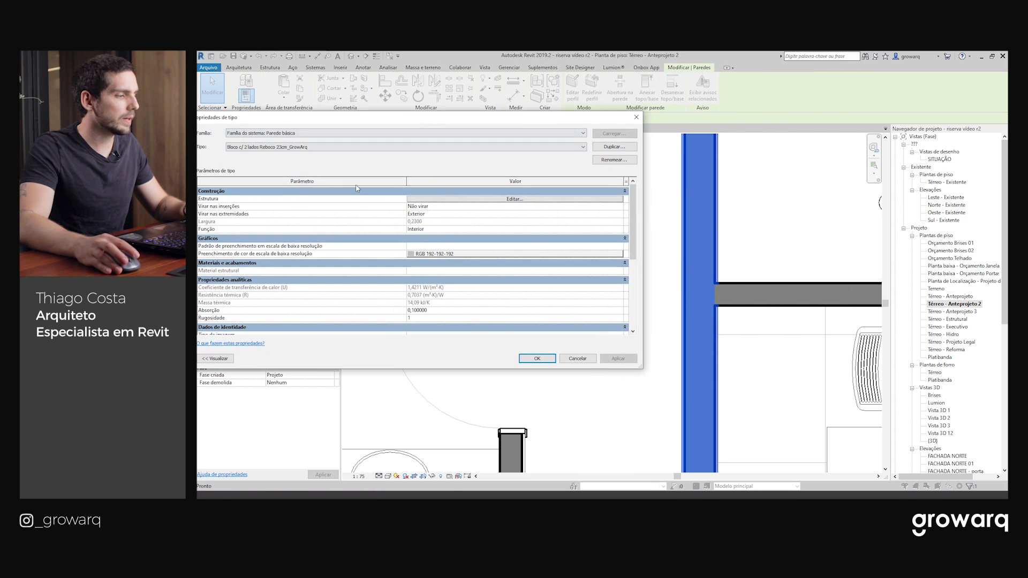
{"action": "left_click", "coordinate": [441, 201]}
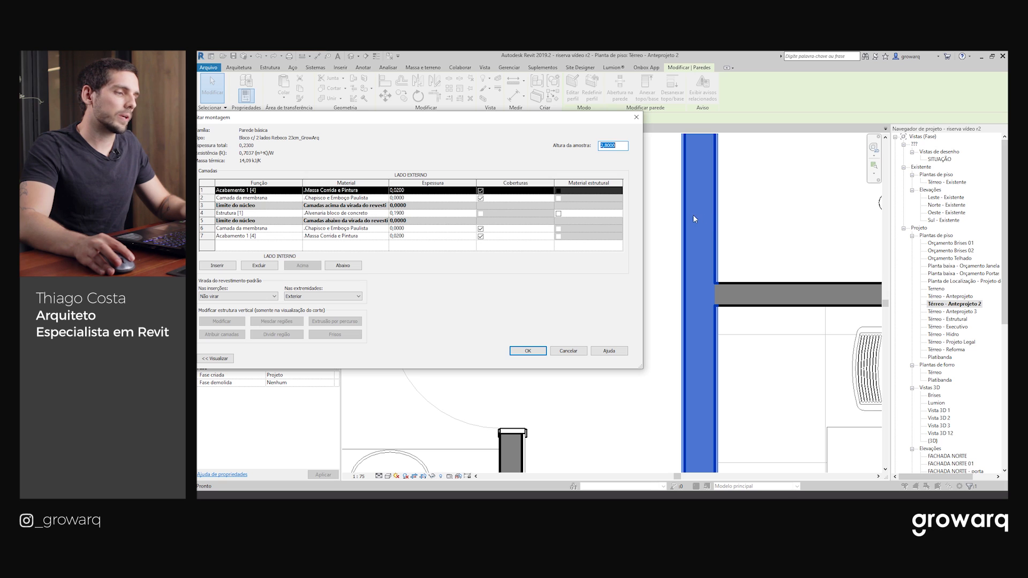
Step: Change the function of the .Alvenaria bloco de concreto layer to Acabamento 1 [4], apply it and inspect the wall's lines up close
{"action": "left_click", "coordinate": [298, 216]}
{"action": "left_click", "coordinate": [298, 213]}
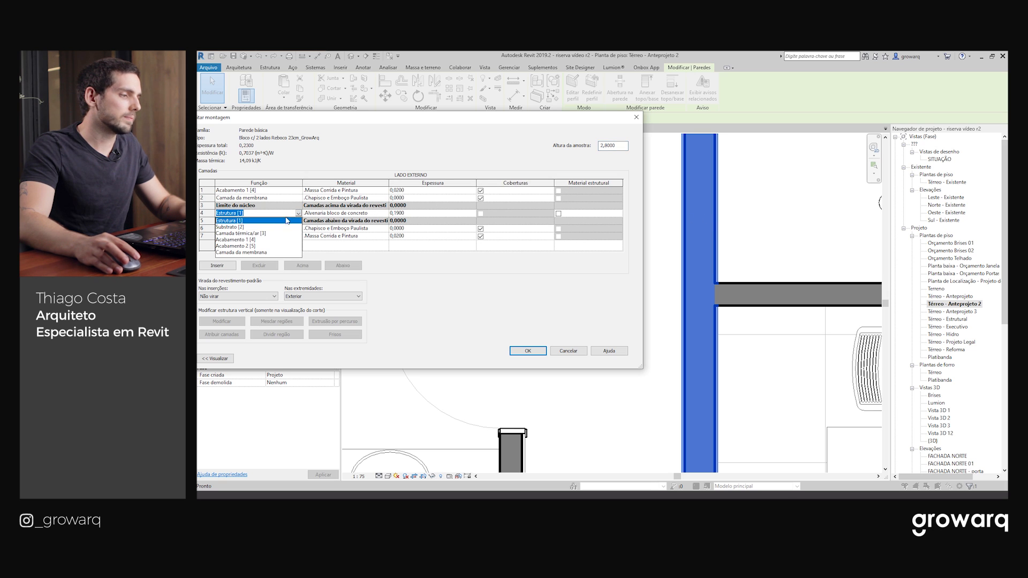
{"action": "left_click", "coordinate": [242, 239]}
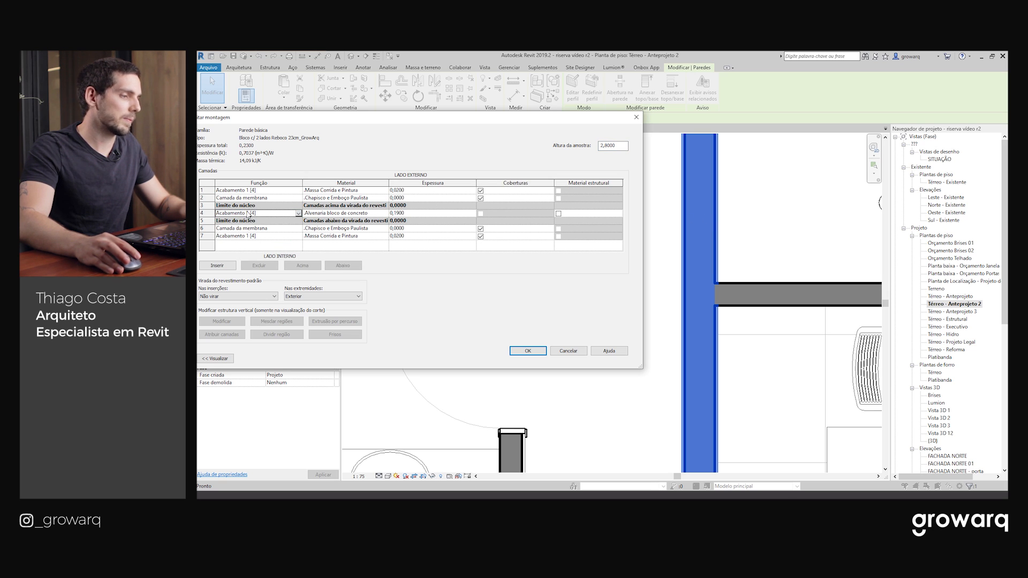
{"action": "left_click", "coordinate": [530, 351]}
{"action": "left_click", "coordinate": [618, 358]}
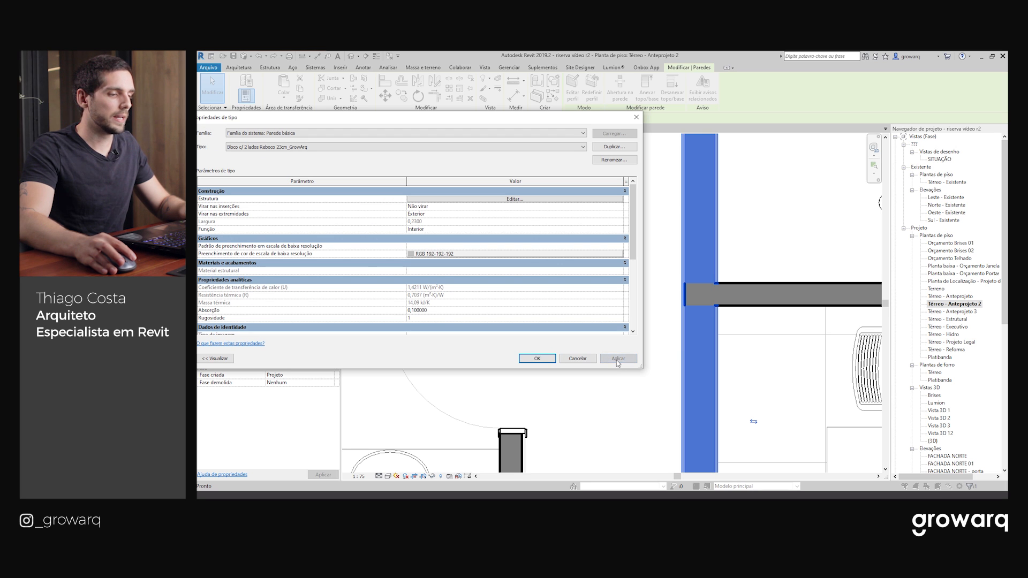
{"action": "left_click", "coordinate": [537, 358]}
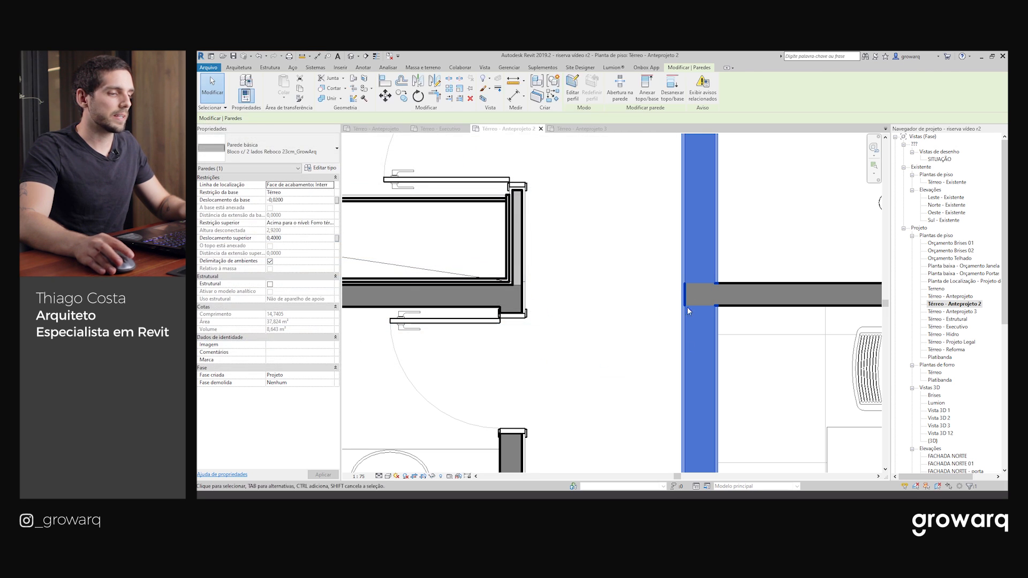
{"action": "scroll", "coordinate": [702, 250], "scroll_direction": "up", "scroll_amount": 5}
{"action": "key", "text": "Escape"}
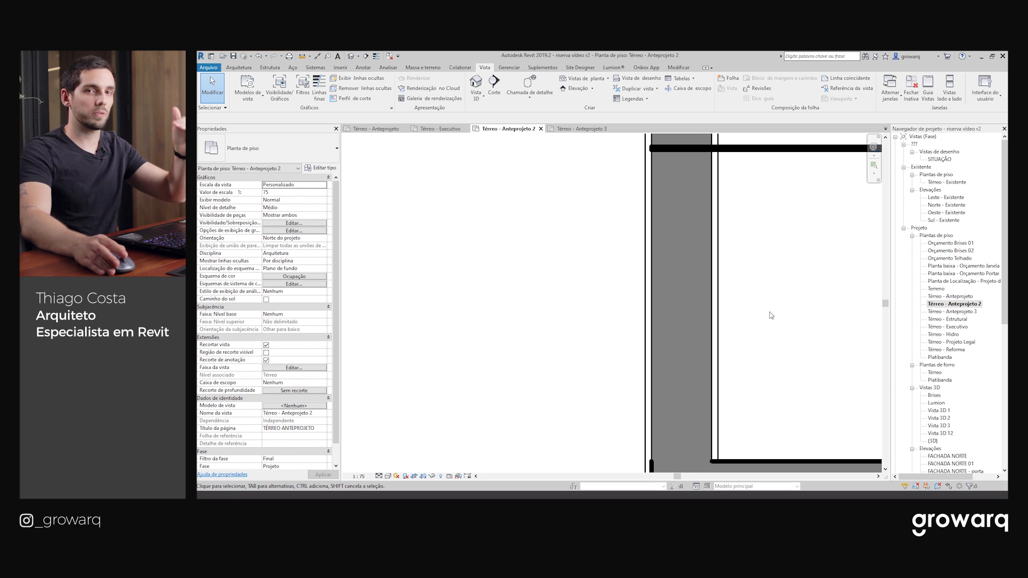
Step: Restore the .Alvenaria bloco de concreto layer's function to Estrutura [1] in the 23 cm wall type and review the plan's wall lines
{"action": "left_click", "coordinate": [717, 328]}
{"action": "left_click", "coordinate": [324, 168]}
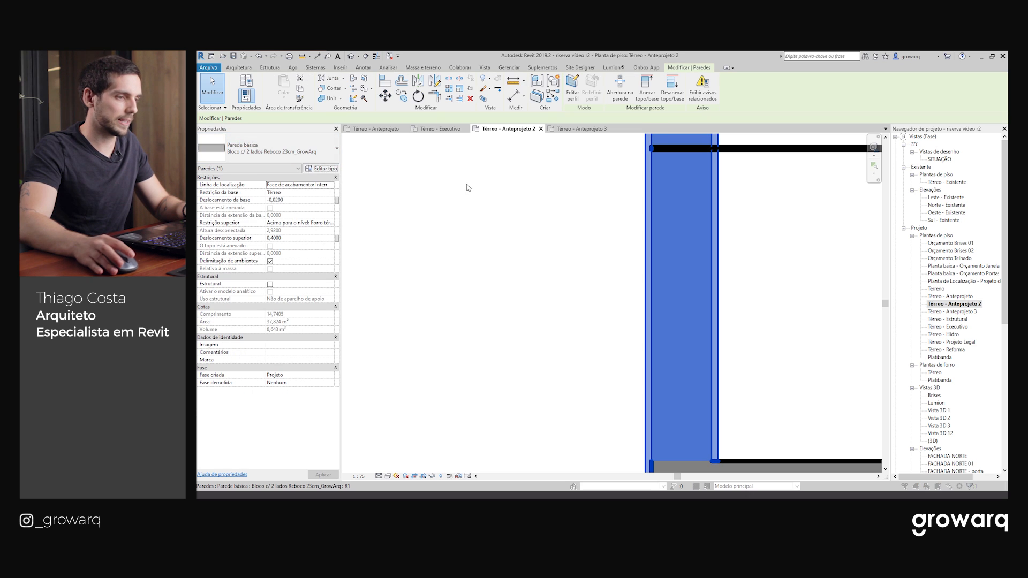
{"action": "left_click", "coordinate": [473, 199]}
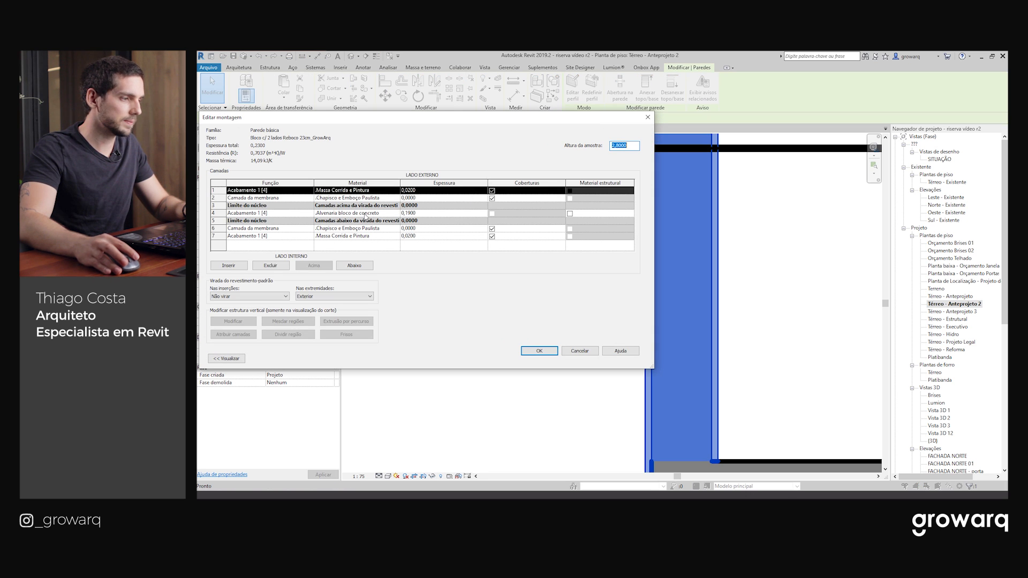
{"action": "left_click", "coordinate": [310, 213]}
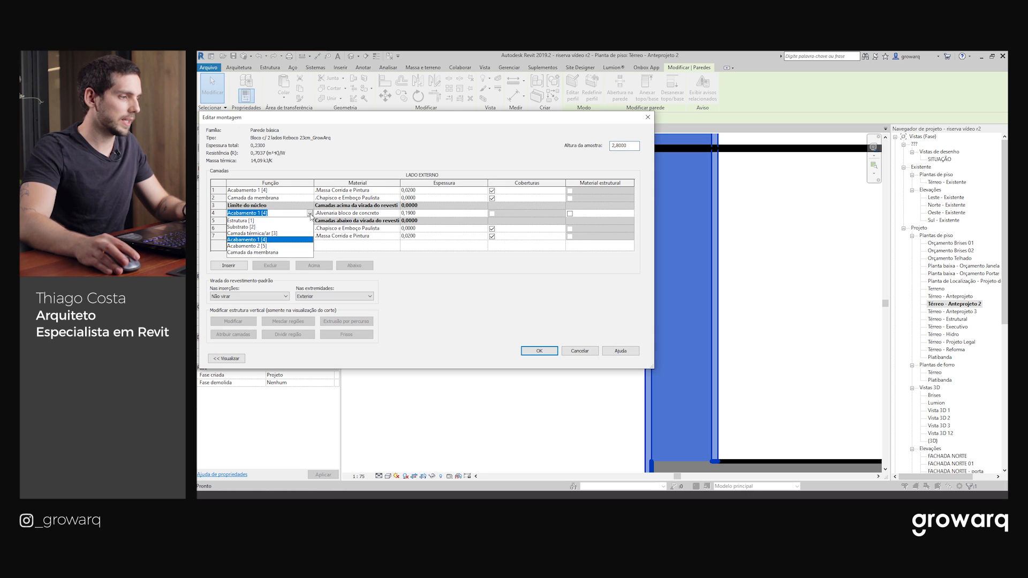
{"action": "left_click", "coordinate": [251, 220]}
{"action": "left_click", "coordinate": [539, 351]}
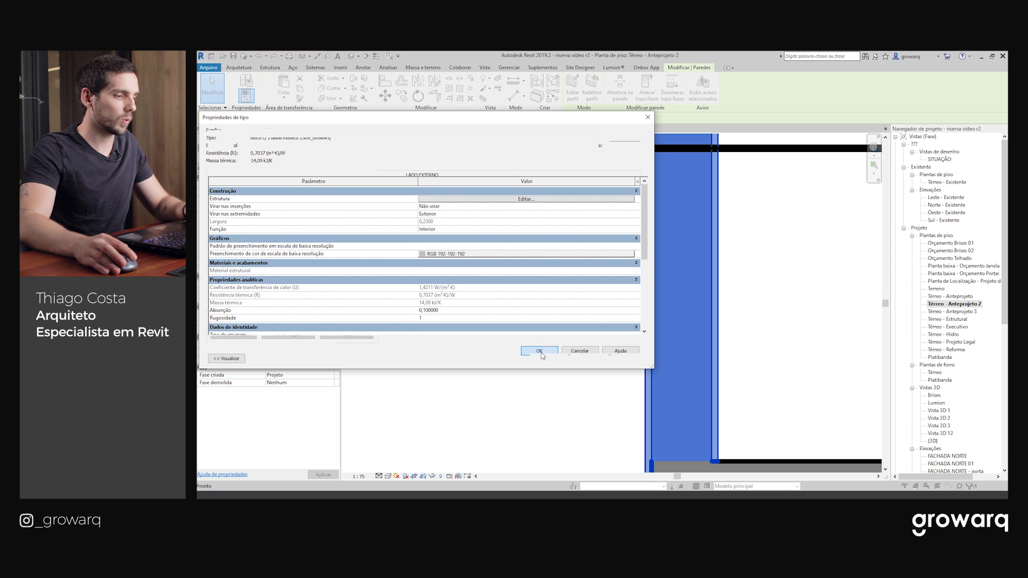
{"action": "left_click", "coordinate": [544, 357]}
{"action": "left_click", "coordinate": [544, 361]}
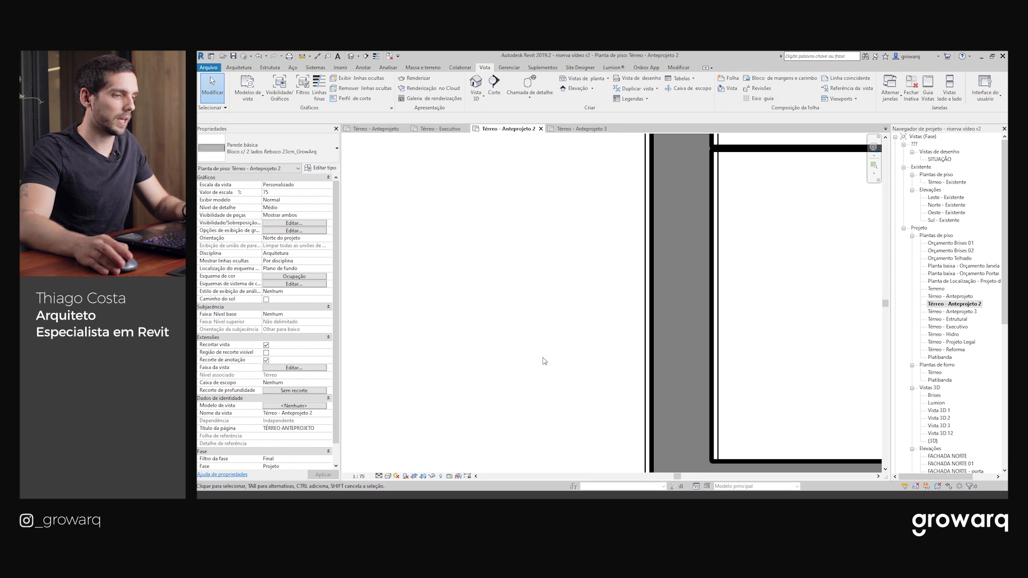
{"action": "scroll", "coordinate": [542, 360], "scroll_direction": "down", "scroll_amount": 3}
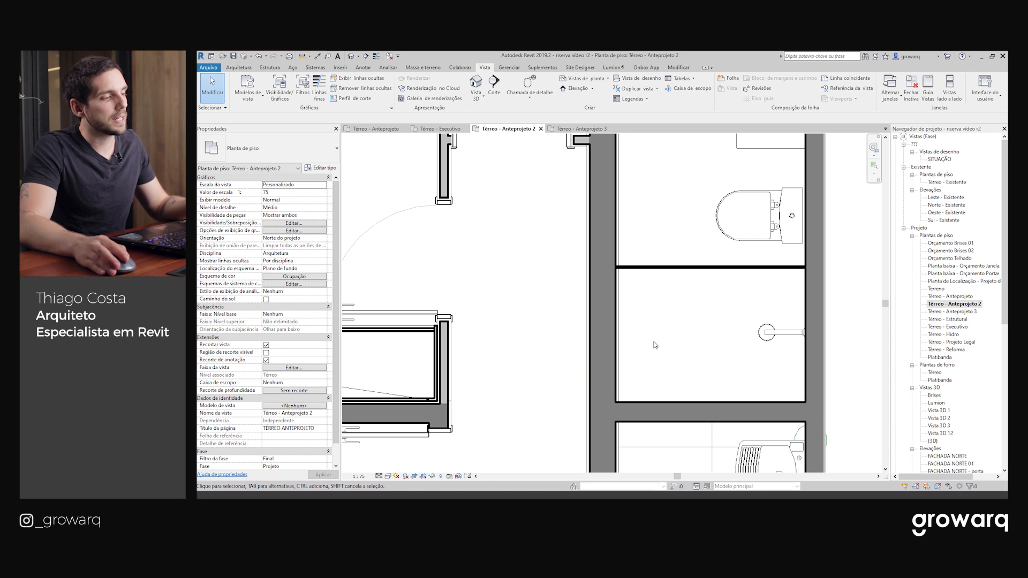
{"action": "scroll", "coordinate": [638, 332], "scroll_direction": "down", "scroll_amount": 3}
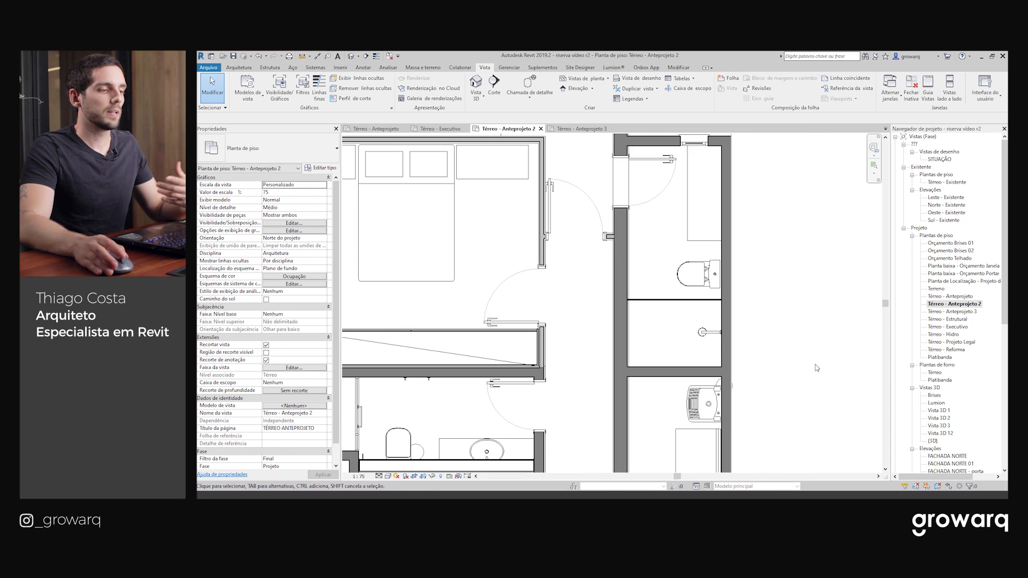
{"action": "middle_click_drag", "start_coordinate": [807, 359], "coordinate": [796, 422]}
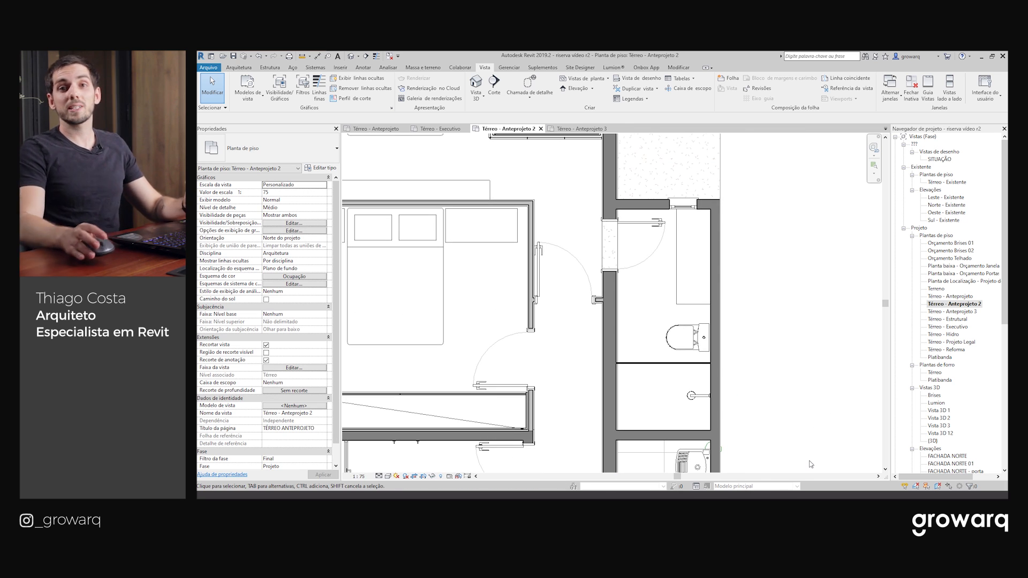